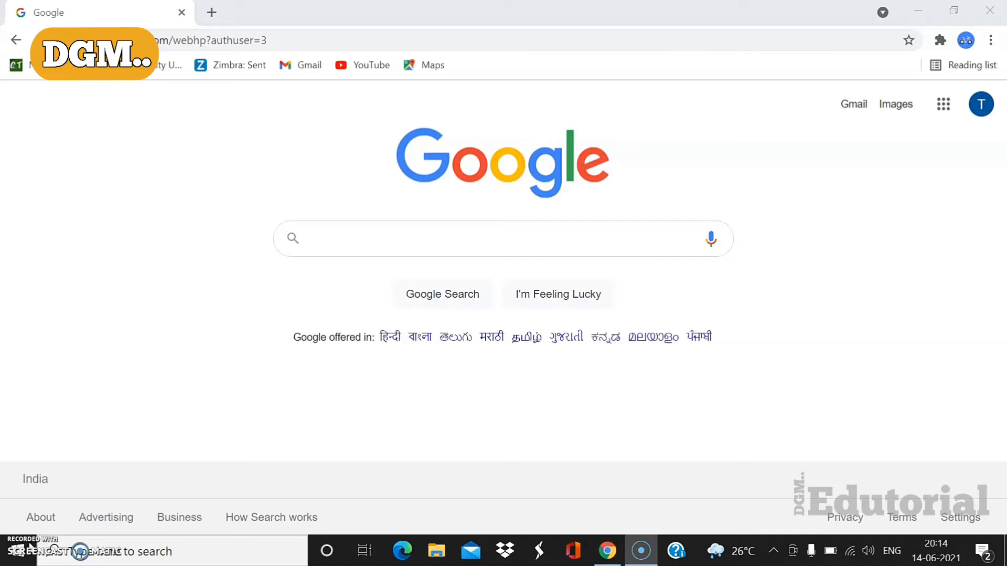
- Open Google Drive and create a new blank Google Forms form
{"action": "left_click", "coordinate": [945, 107]}
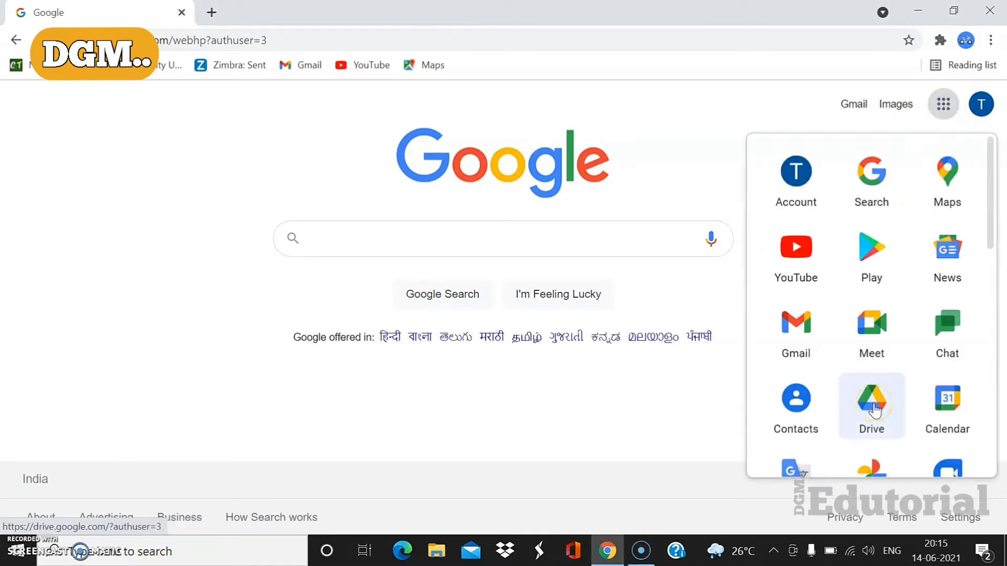
{"action": "left_click", "coordinate": [875, 409]}
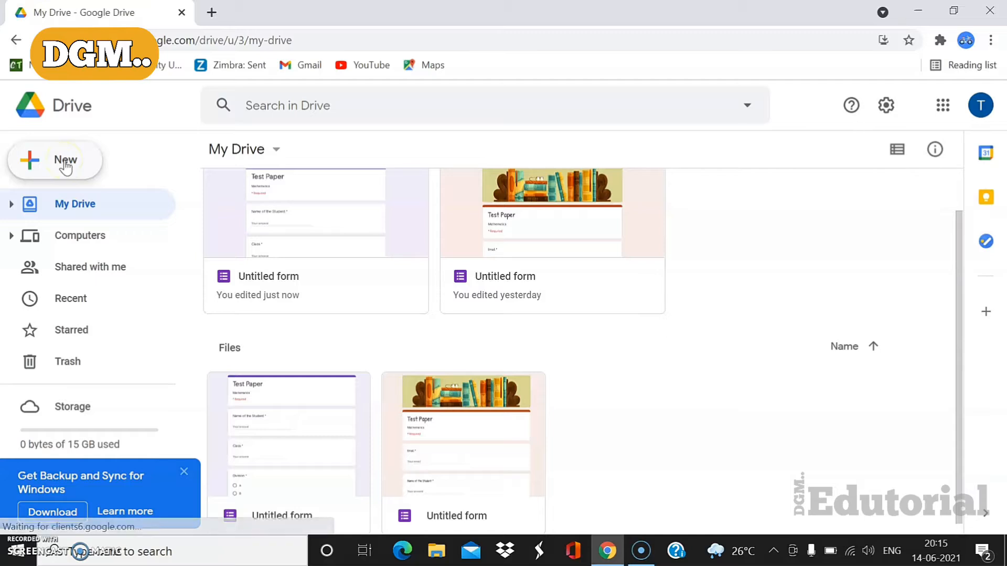
{"action": "left_click", "coordinate": [65, 166]}
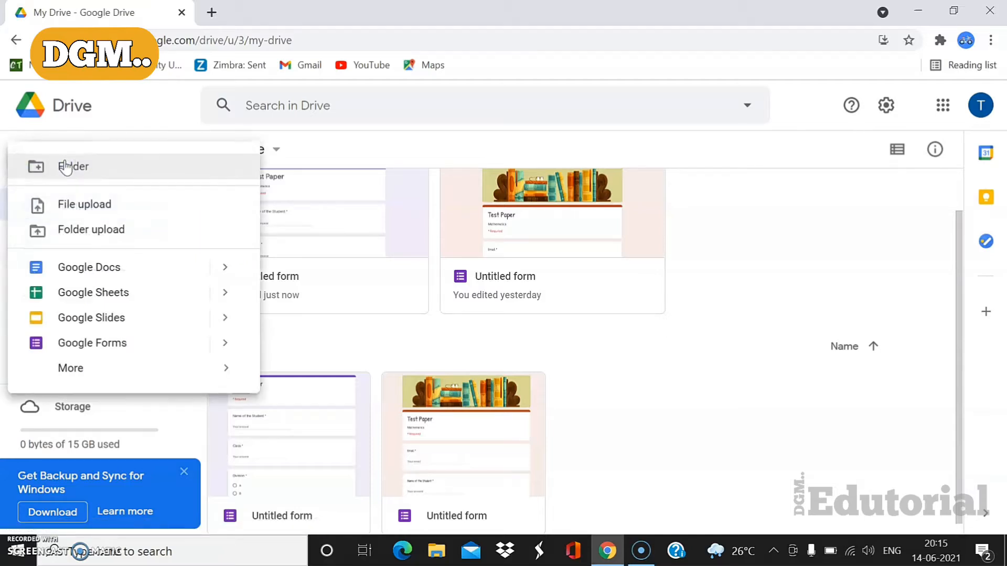
{"action": "left_click", "coordinate": [67, 215]}
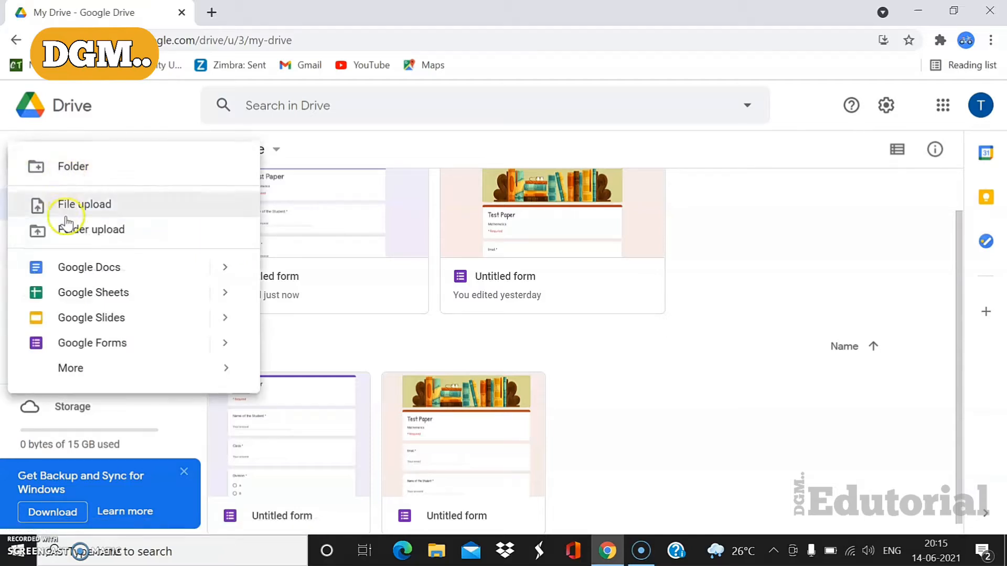
{"action": "left_click", "coordinate": [65, 344]}
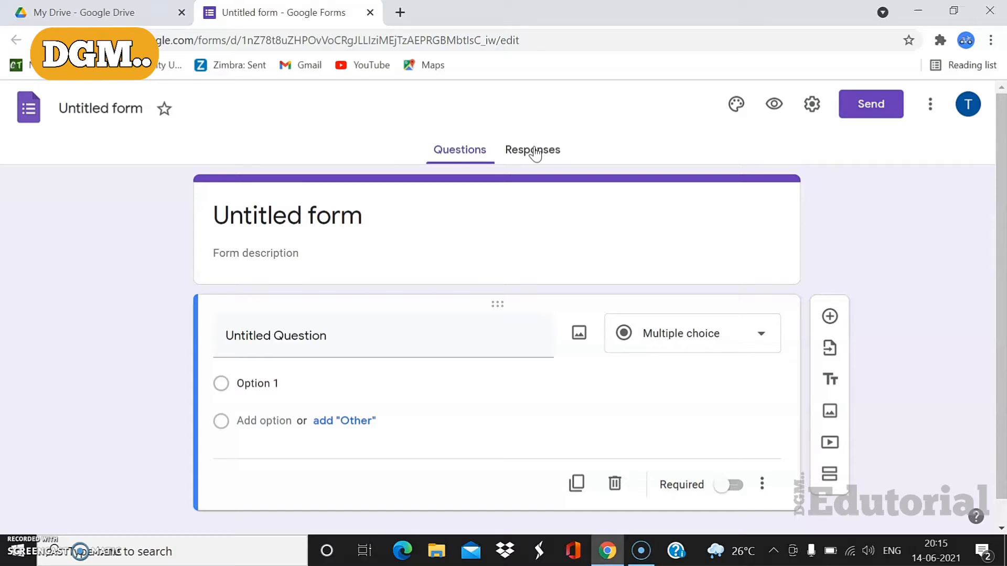
- Title the form "Test Paper" and enter "Mathematics" as its description
{"action": "left_click", "coordinate": [292, 214]}
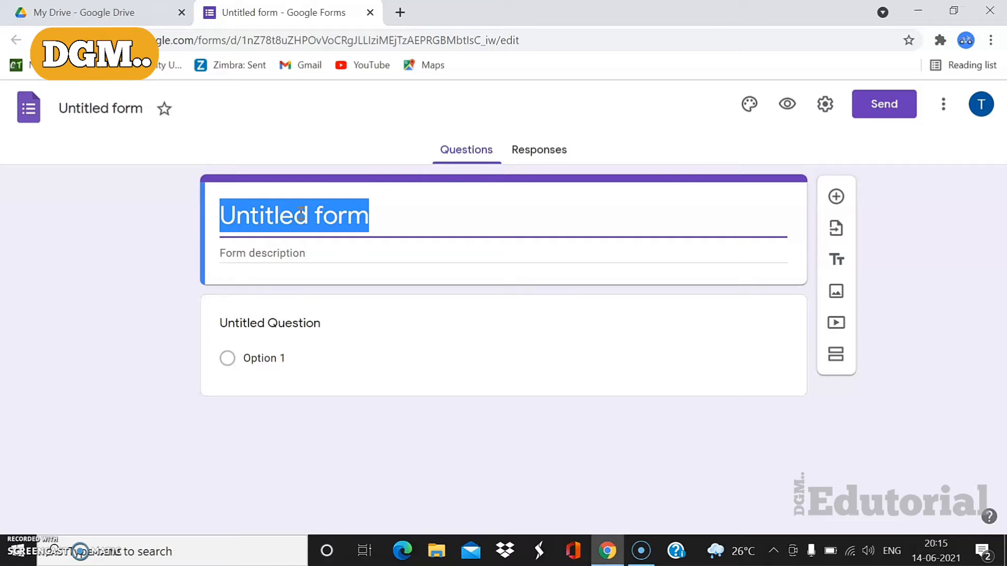
{"action": "type", "text": "Test P"}
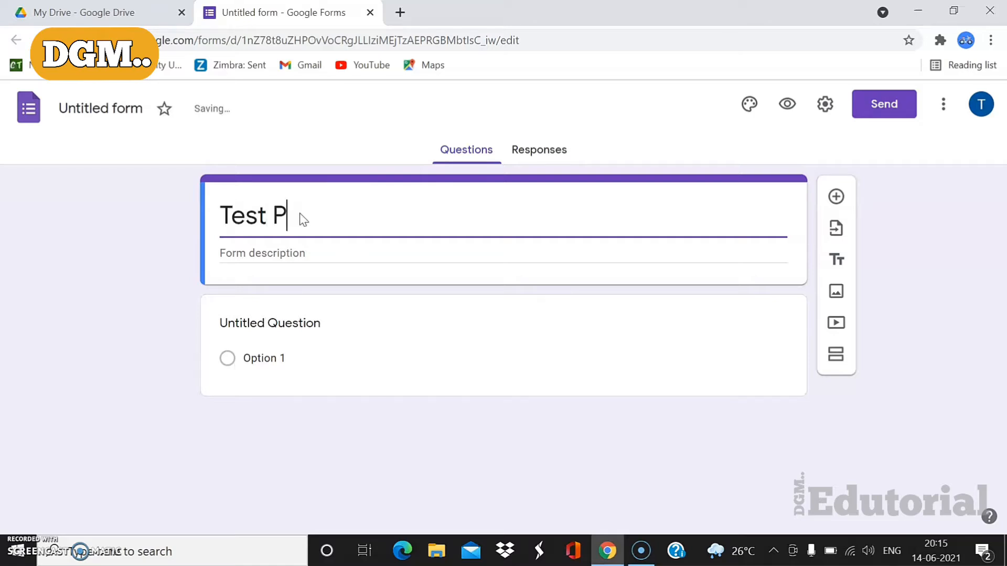
{"action": "type", "text": "aper"}
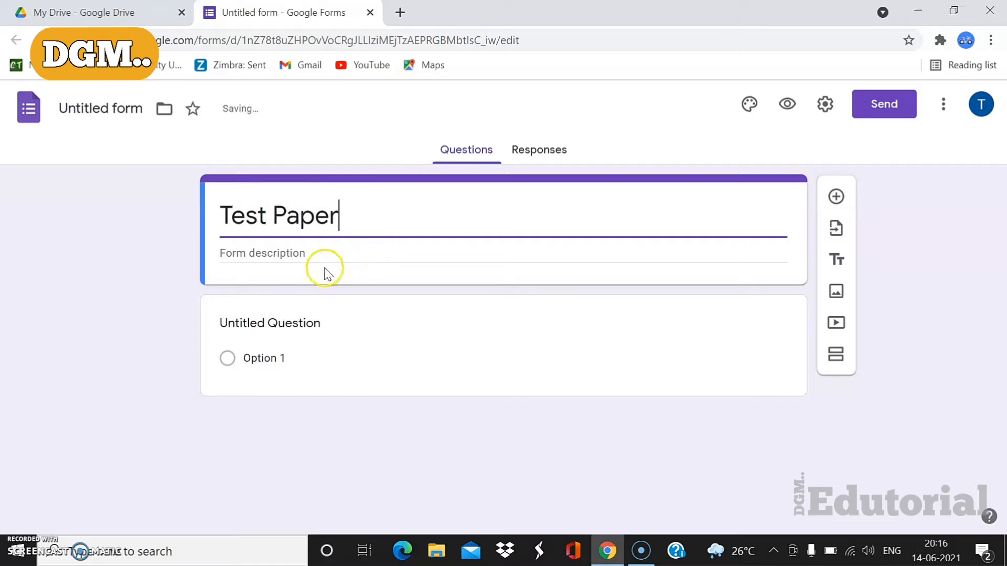
{"action": "left_click", "coordinate": [333, 251]}
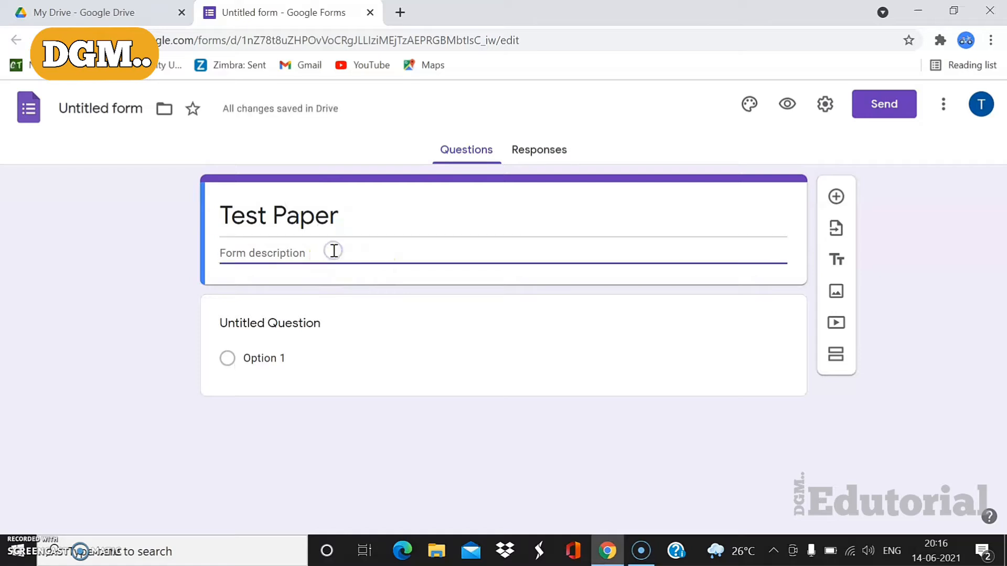
{"action": "type", "text": "Mathe"}
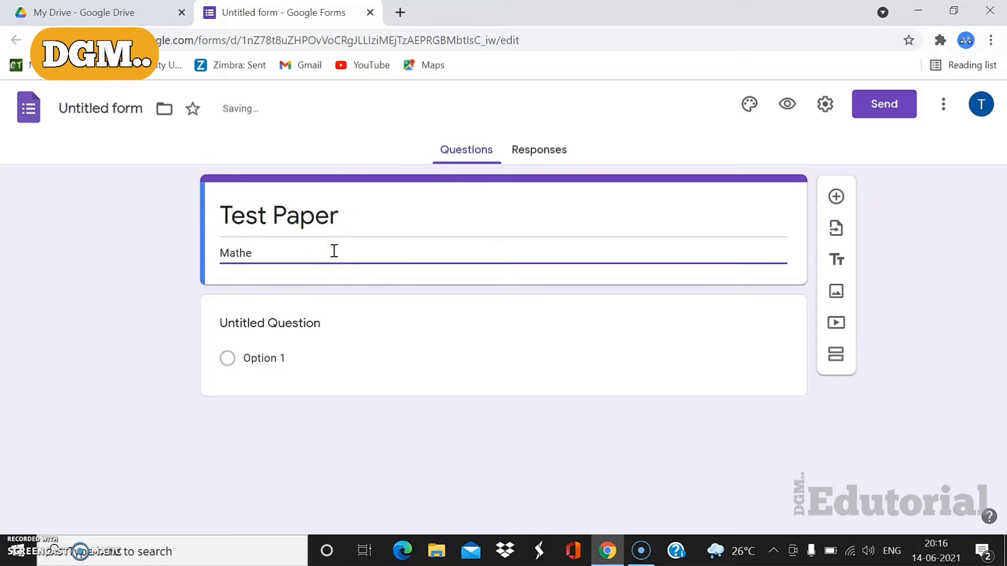
{"action": "type", "text": "matics"}
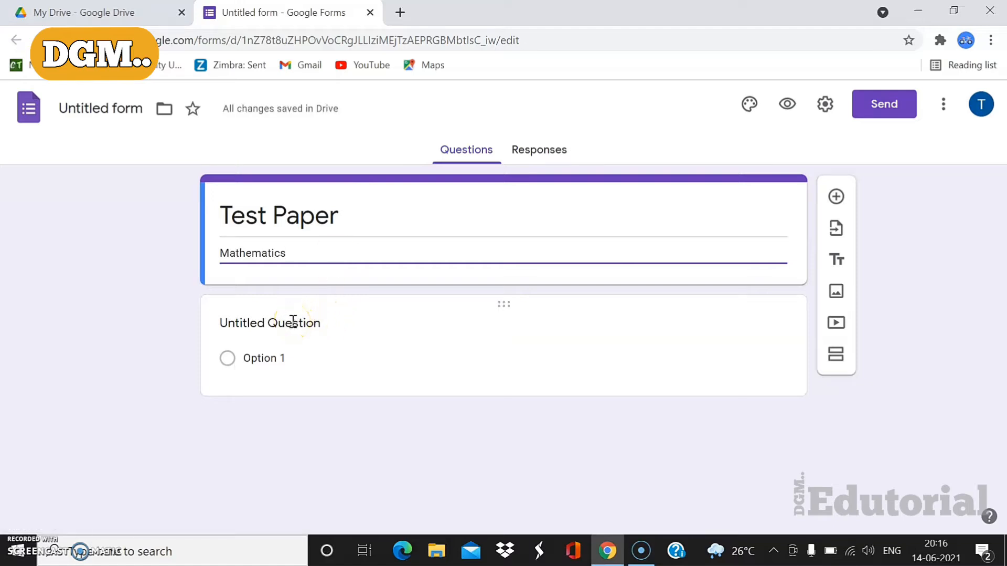
- Name the first question "Name of the Student" as a short-answer question and make it required
{"action": "left_click", "coordinate": [294, 321]}
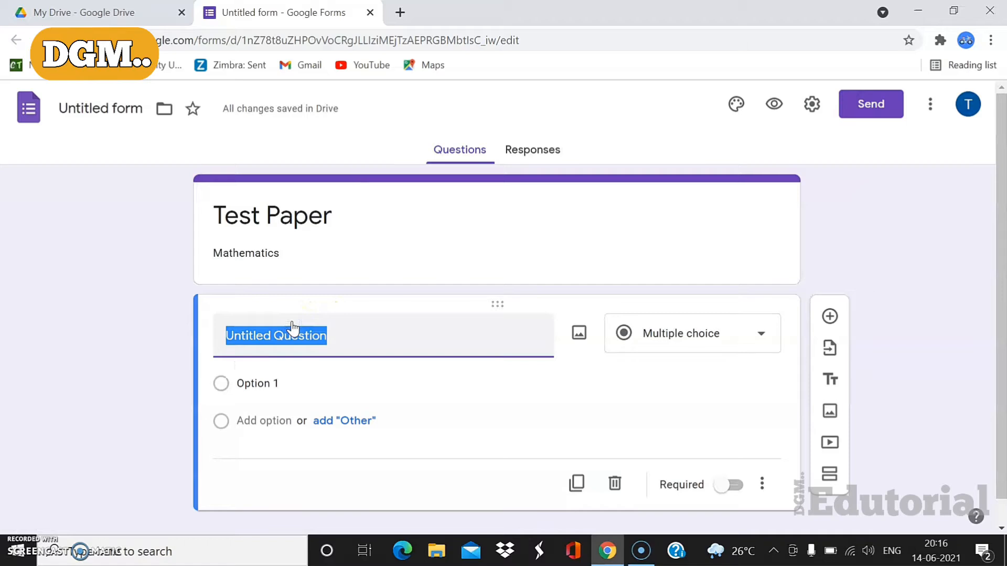
{"action": "type", "text": "Name o"}
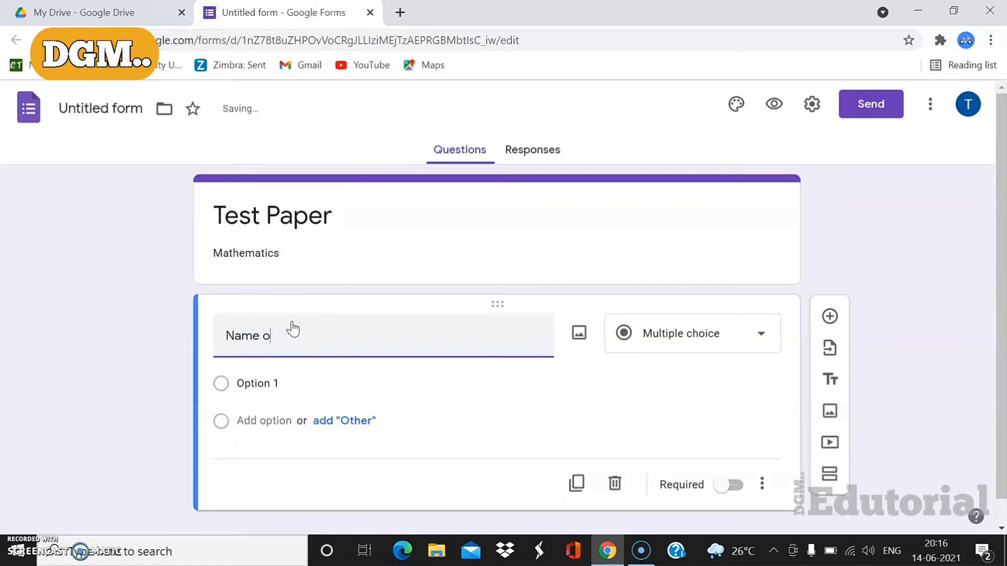
{"action": "type", "text": "f the Studen"}
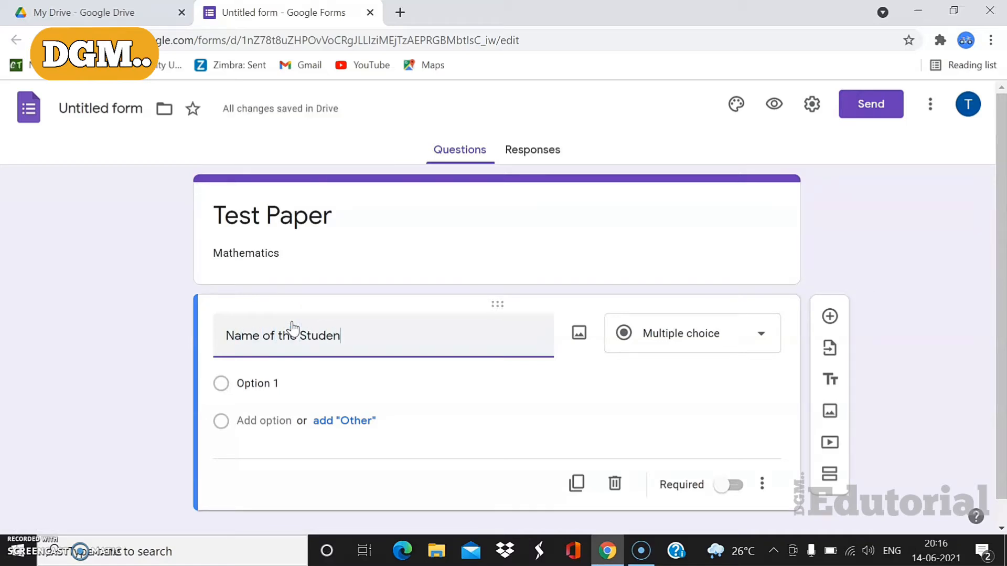
{"action": "type", "text": "t"}
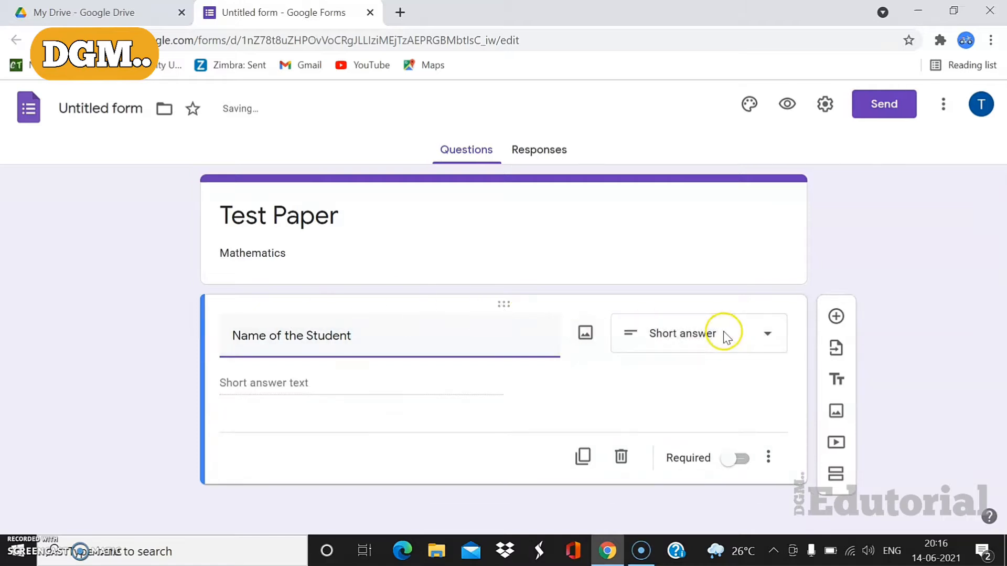
{"action": "left_click", "coordinate": [739, 461]}
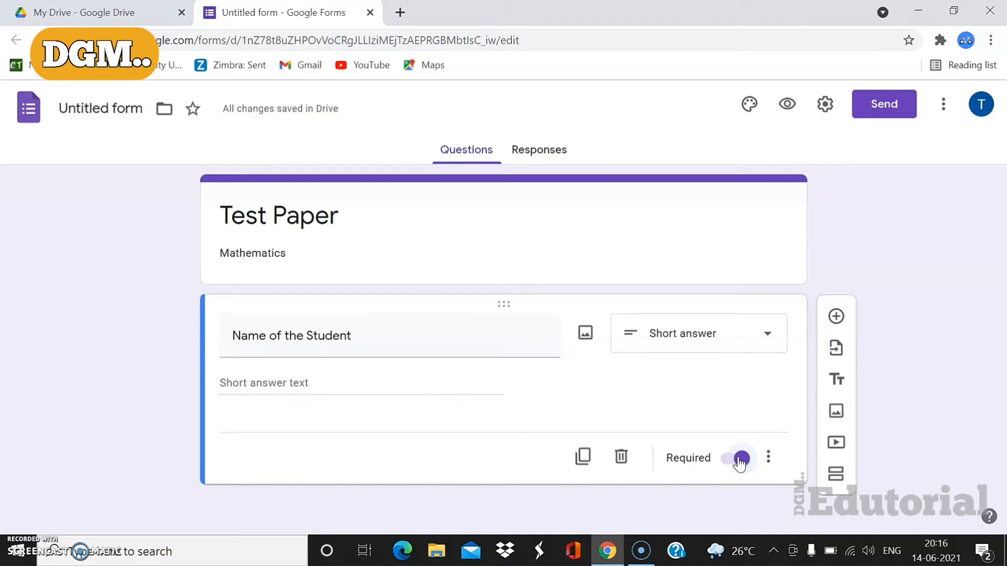
{"action": "left_click", "coordinate": [838, 318]}
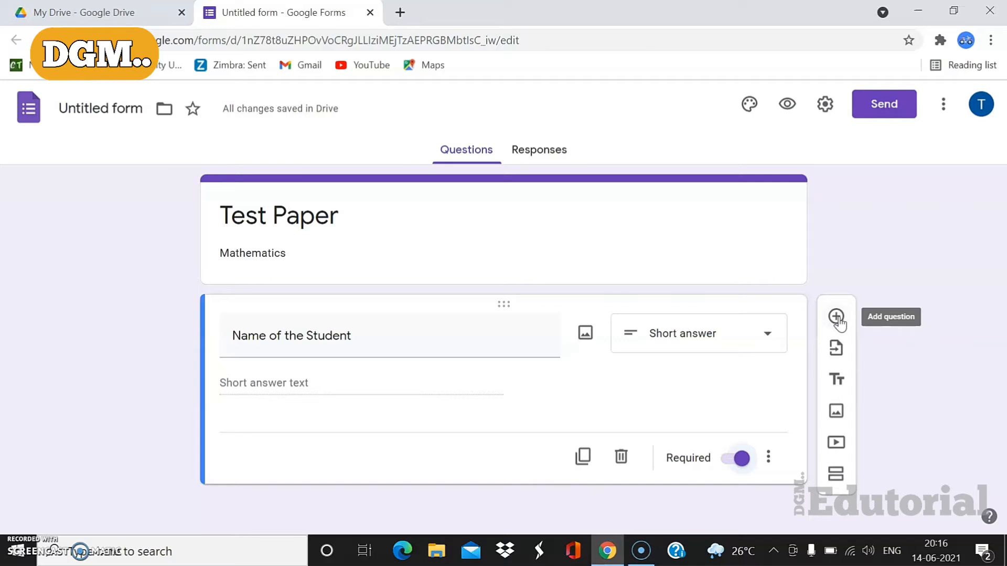
{"action": "left_click", "coordinate": [835, 352]}
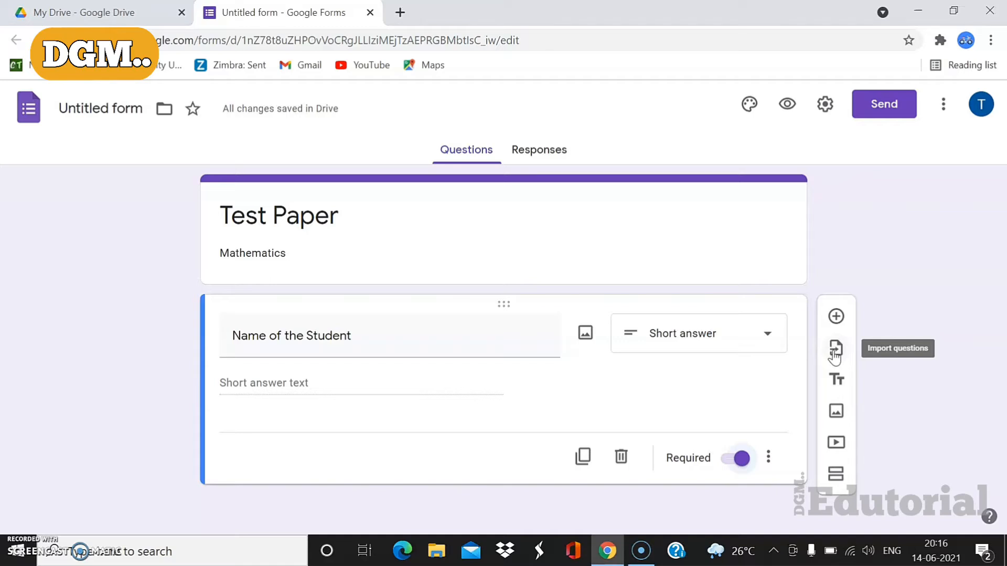
{"action": "left_click", "coordinate": [838, 386]}
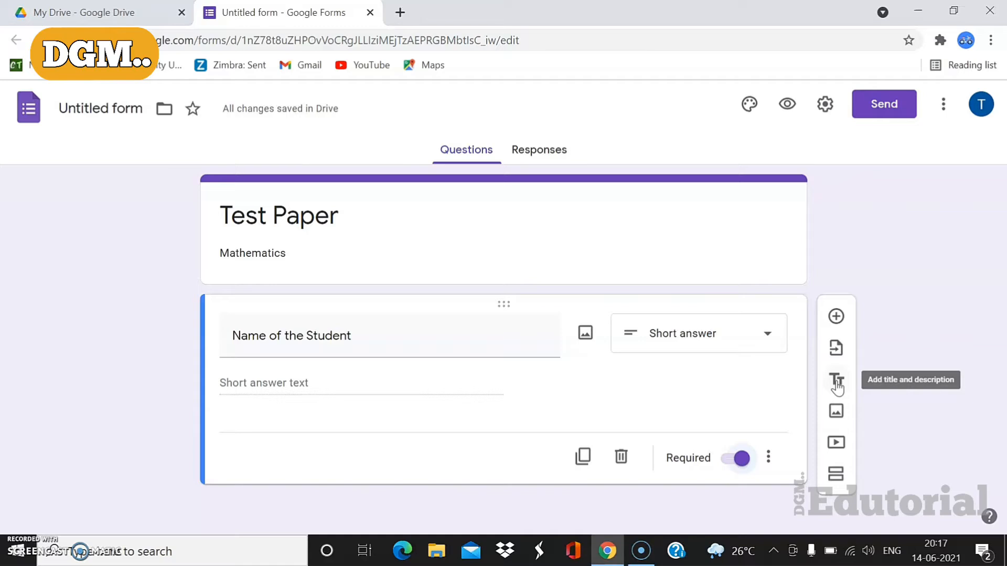
{"action": "left_click", "coordinate": [836, 412]}
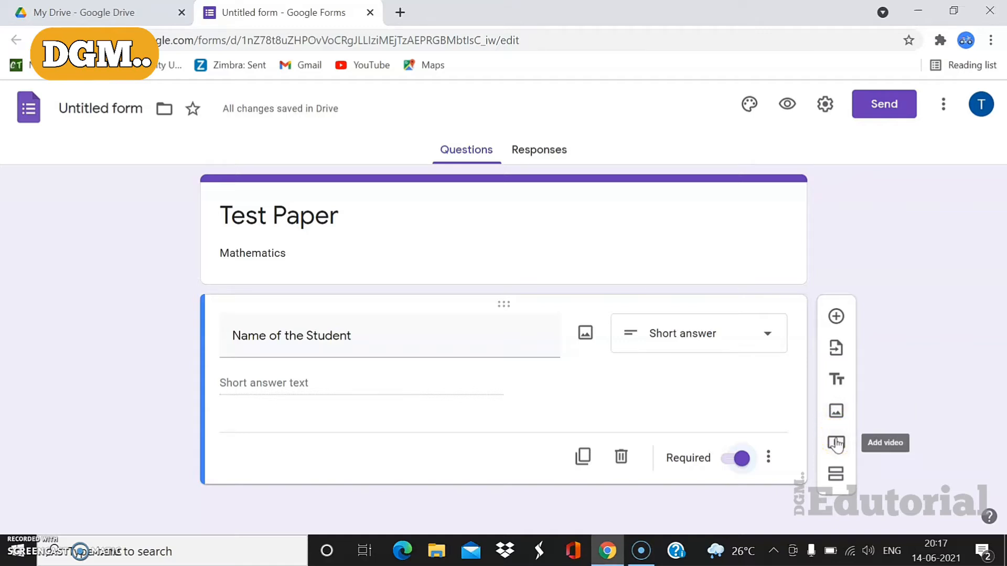
{"action": "left_click", "coordinate": [836, 474]}
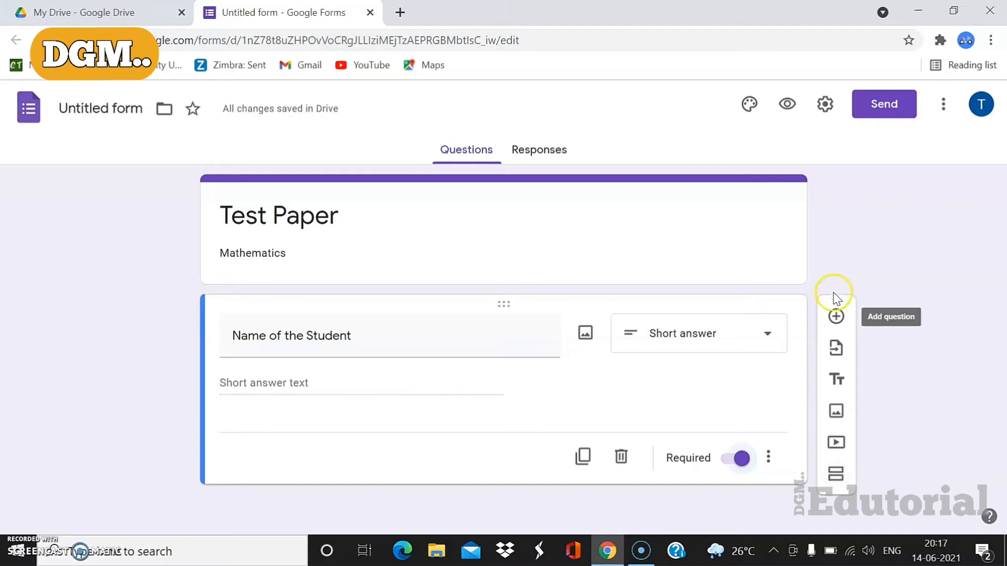
- Add a question named "Class" below the student name, set it to Short answer and make it required
{"action": "left_click", "coordinate": [837, 316]}
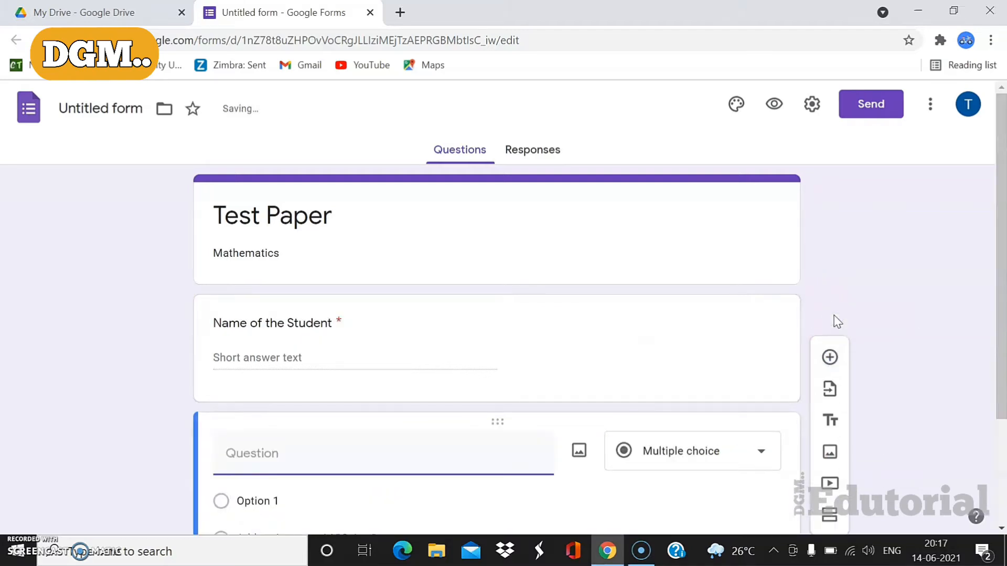
{"action": "type", "text": "CL"}
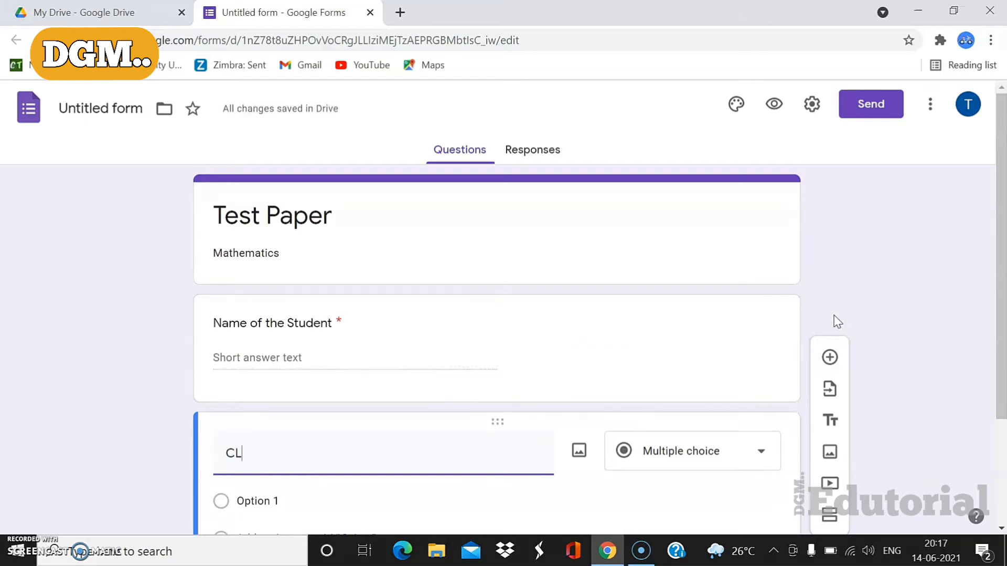
{"action": "key", "text": "BackSpace"}
{"action": "type", "text": "lass"}
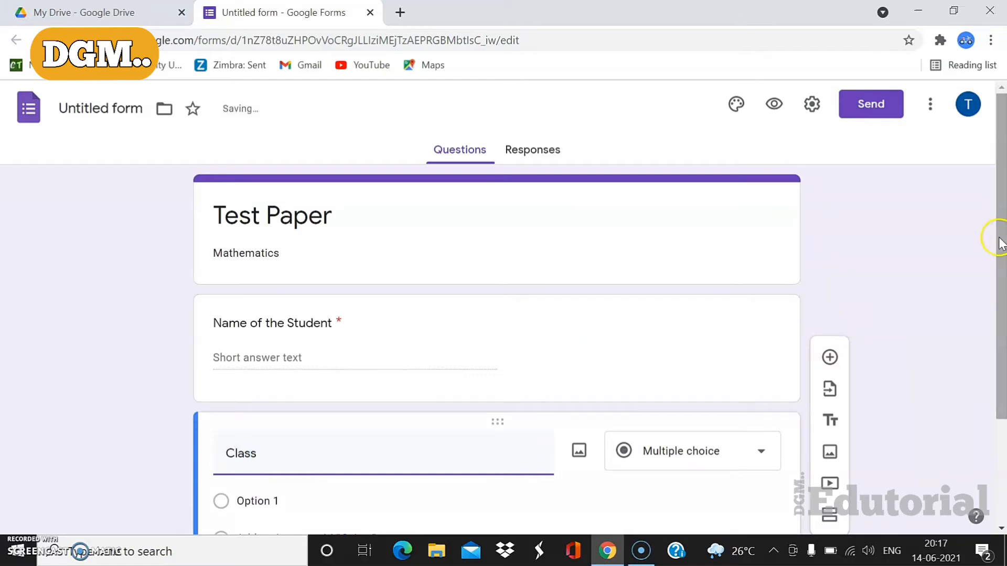
{"action": "left_click_drag", "start_coordinate": [1001, 237], "coordinate": [1003, 323]}
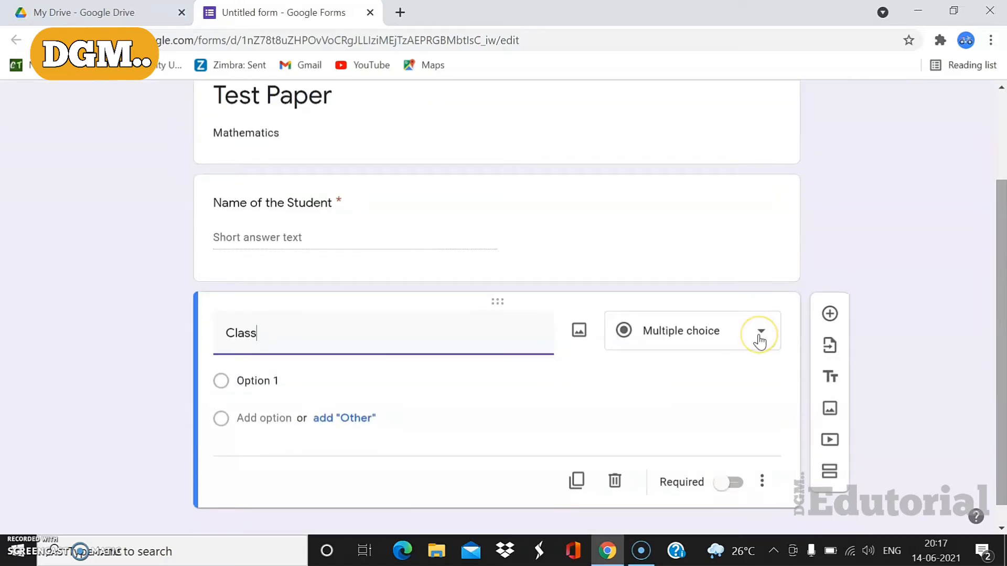
{"action": "left_click", "coordinate": [759, 332]}
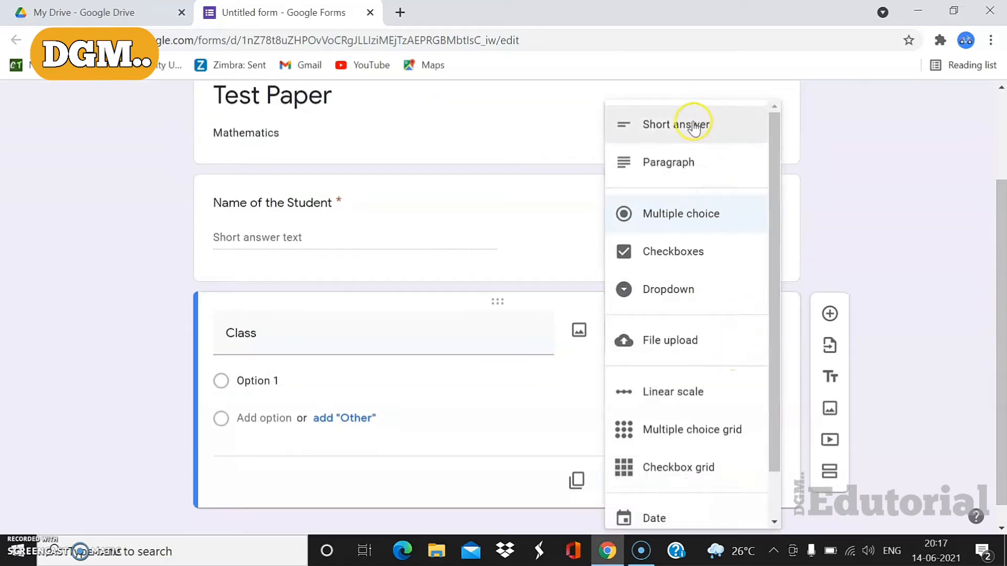
{"action": "left_click", "coordinate": [691, 124]}
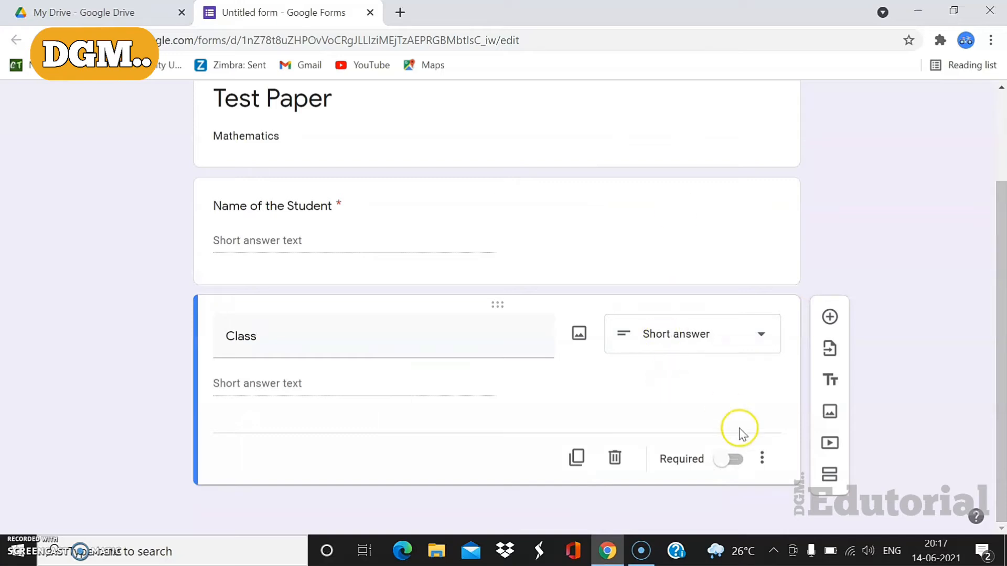
{"action": "left_click", "coordinate": [733, 460]}
- Add a multiple-choice question named "Division" below the Class question
{"action": "left_click", "coordinate": [829, 316]}
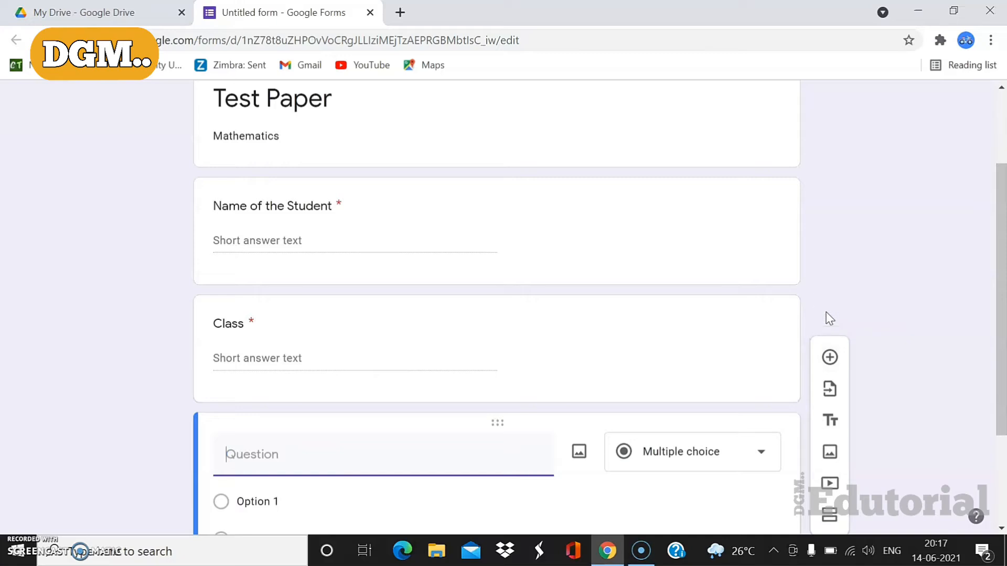
{"action": "type", "text": "ivision"}
{"action": "left_click_drag", "start_coordinate": [1001, 226], "coordinate": [998, 307]}
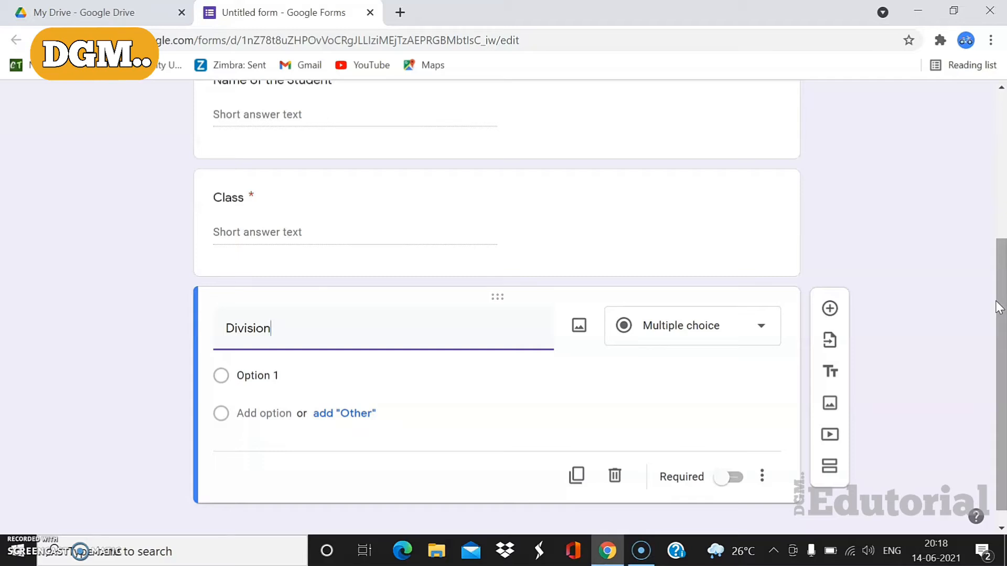
- Give the Division question the options A, B and C only, and make it required
{"action": "left_click", "coordinate": [289, 376]}
{"action": "type", "text": "A"}
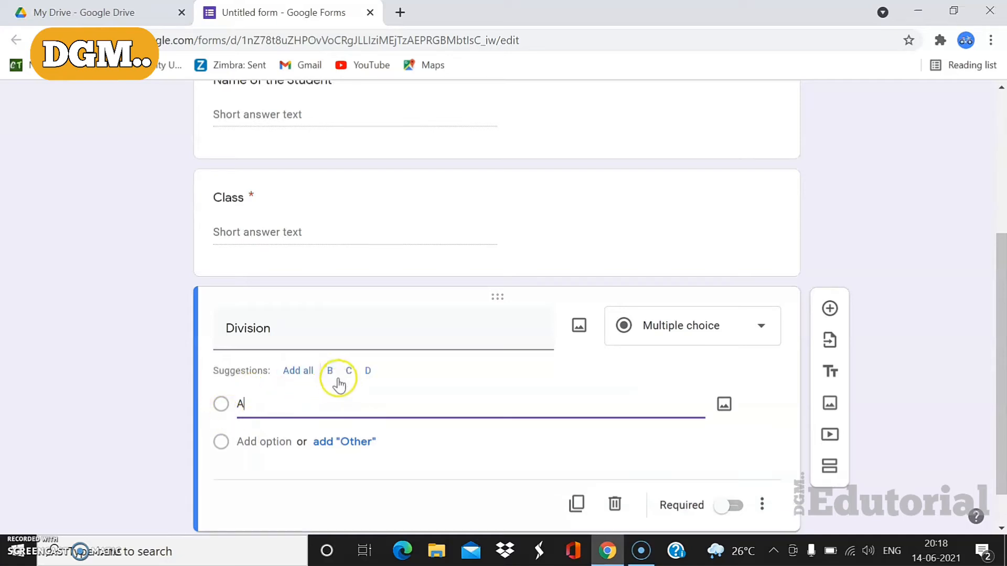
{"action": "left_click", "coordinate": [295, 372]}
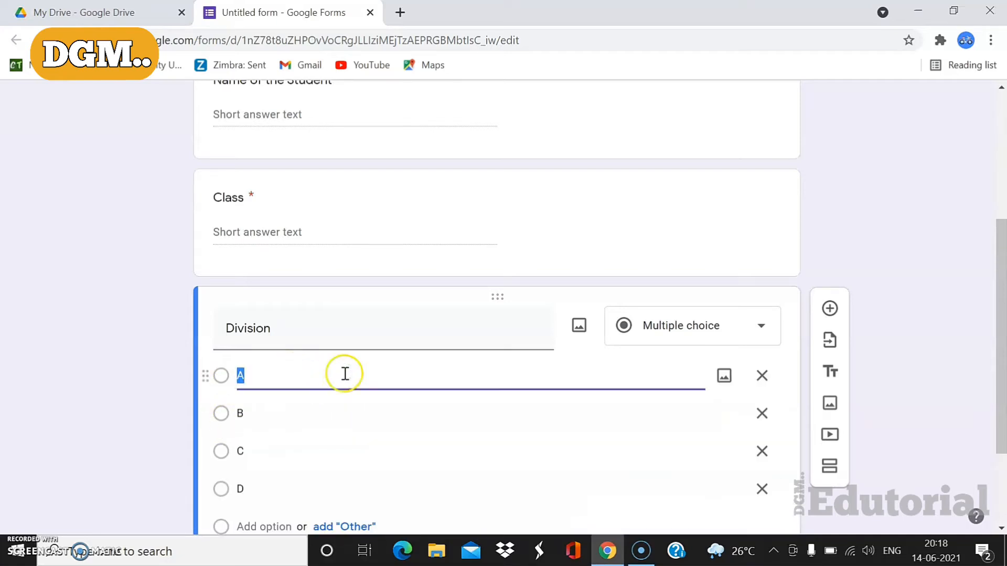
{"action": "scroll", "coordinate": [1000, 359], "scroll_direction": "down", "scroll_amount": 2}
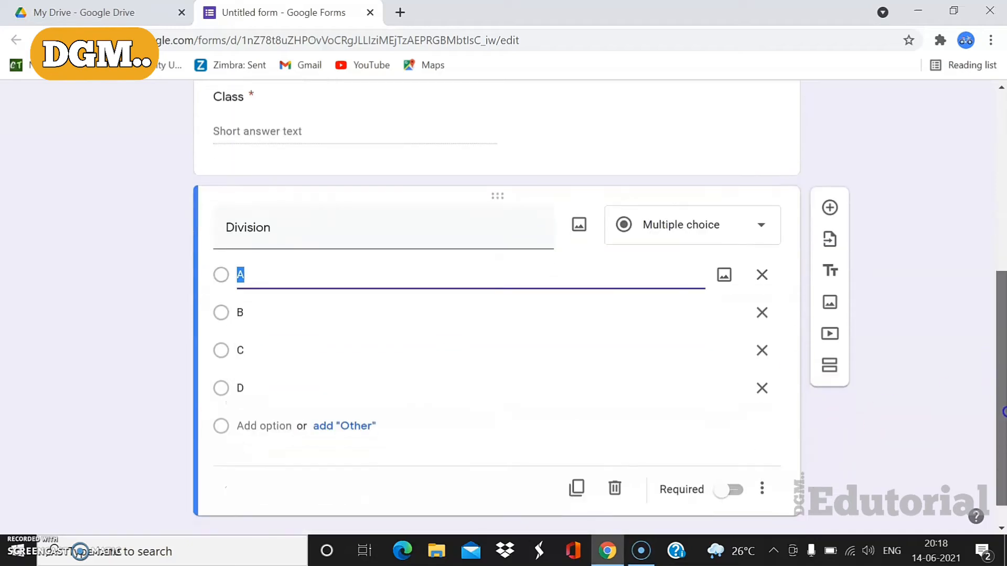
{"action": "left_click", "coordinate": [762, 388]}
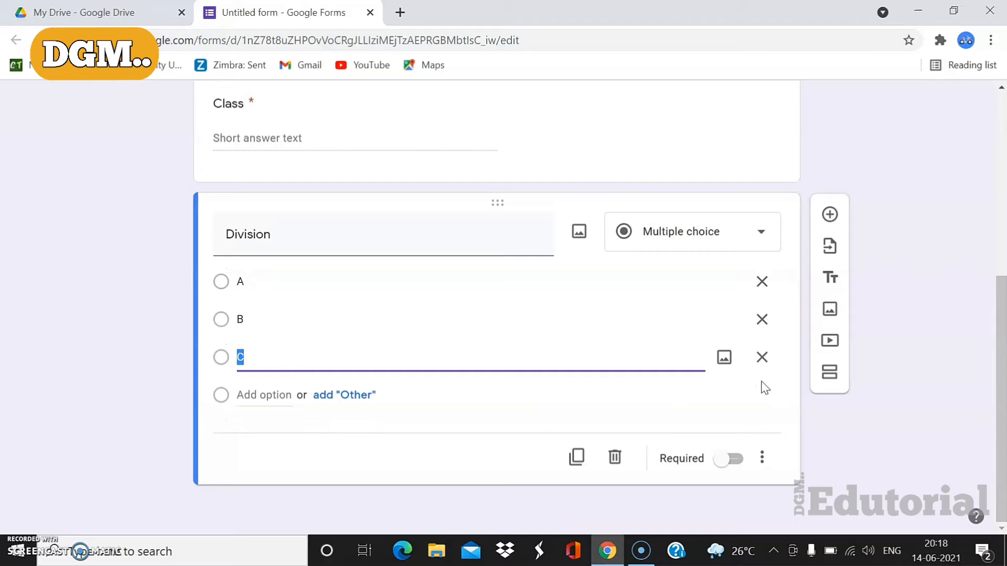
{"action": "left_click", "coordinate": [725, 460]}
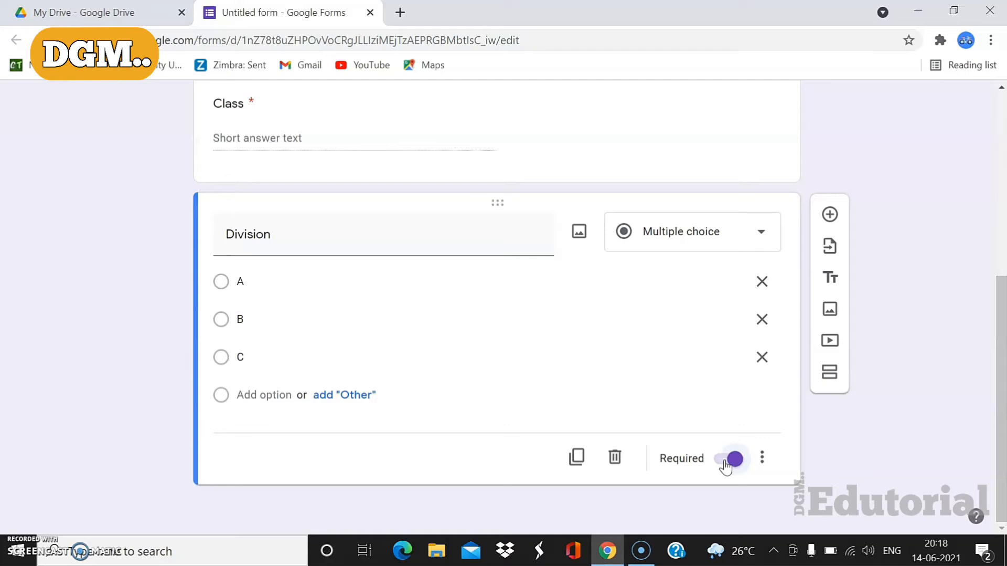
- Add a multiple-choice question "Add 3+4" below the Division question, with 5 as its first option
{"action": "left_click", "coordinate": [832, 216]}
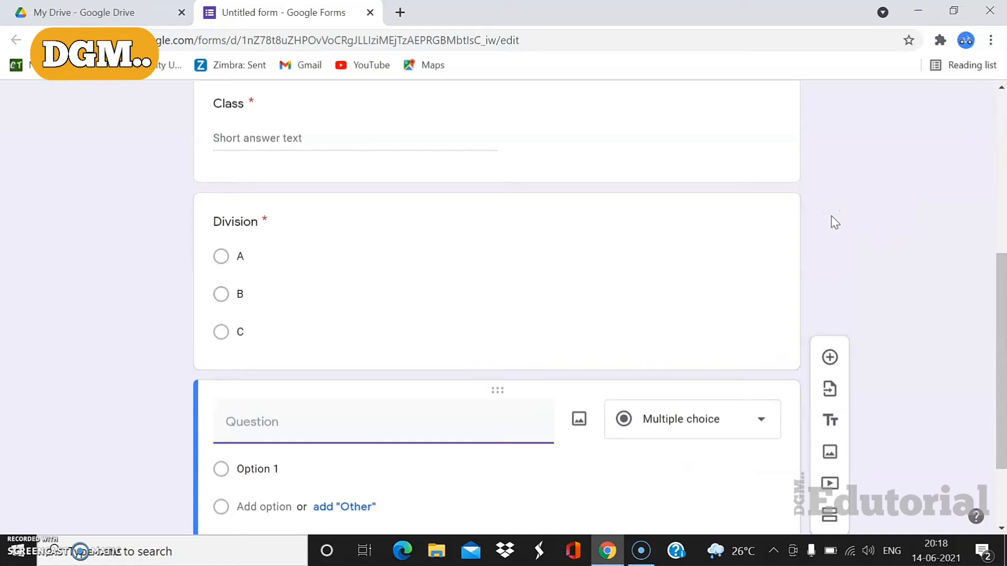
{"action": "type", "text": "Add"}
{"action": "type", "text": "3+4"}
{"action": "scroll", "coordinate": [1002, 302], "scroll_direction": "down", "scroll_amount": 2}
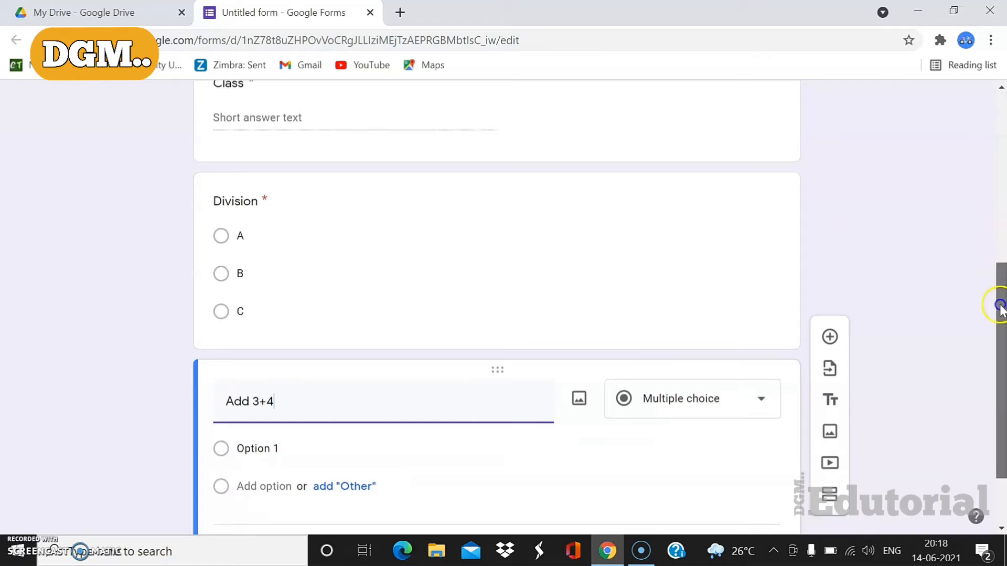
{"action": "left_click", "coordinate": [271, 353]}
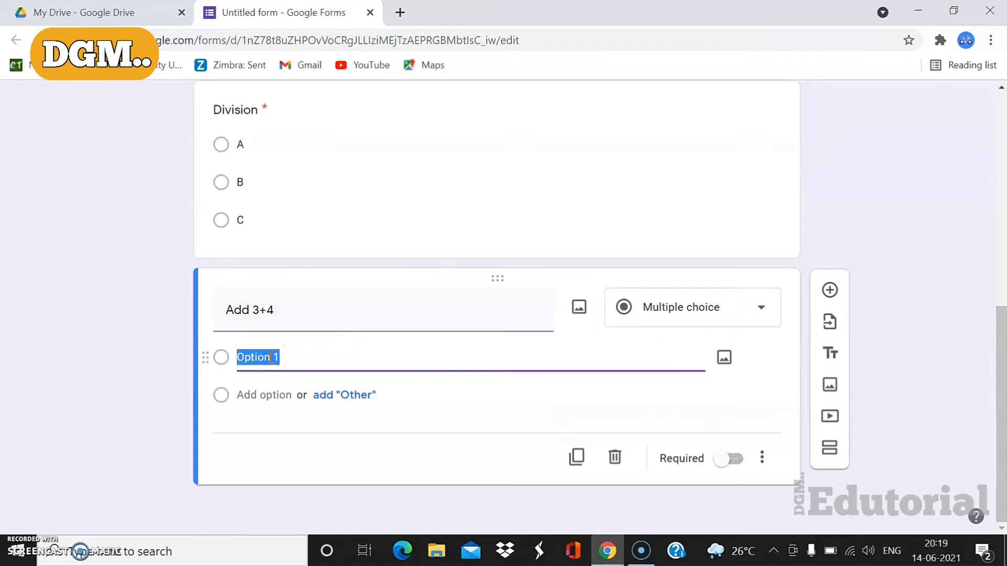
{"action": "type", "text": "5"}
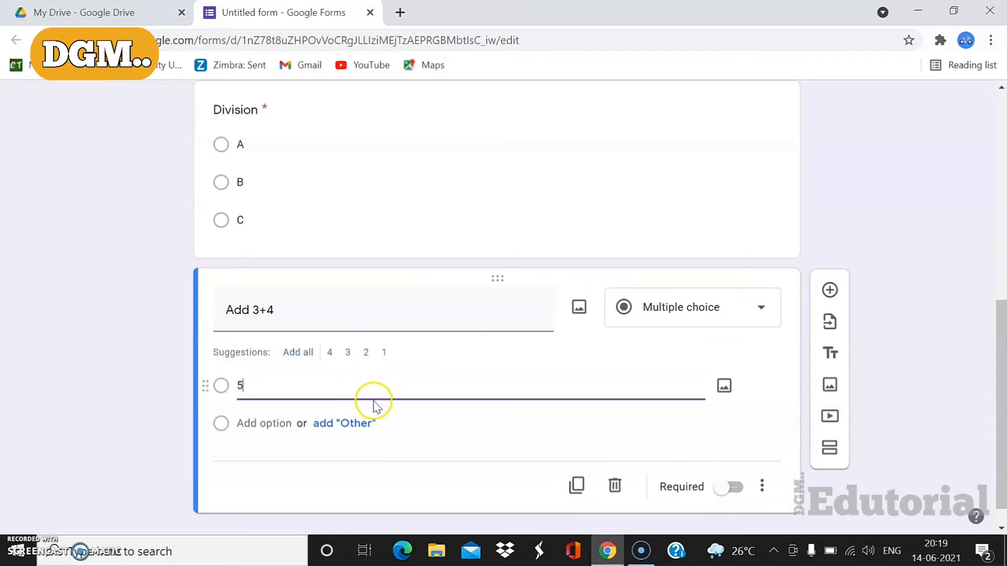
- Add the options 6, 7 and 8 to the "Add 3+4" question, leave out "Other", and make it required
{"action": "left_click", "coordinate": [355, 426]}
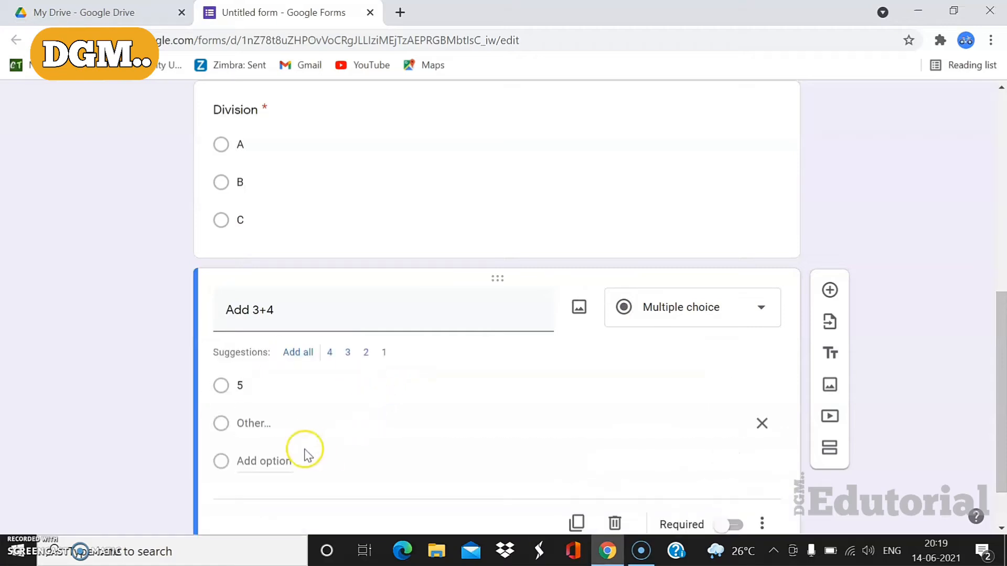
{"action": "left_click", "coordinate": [289, 461]}
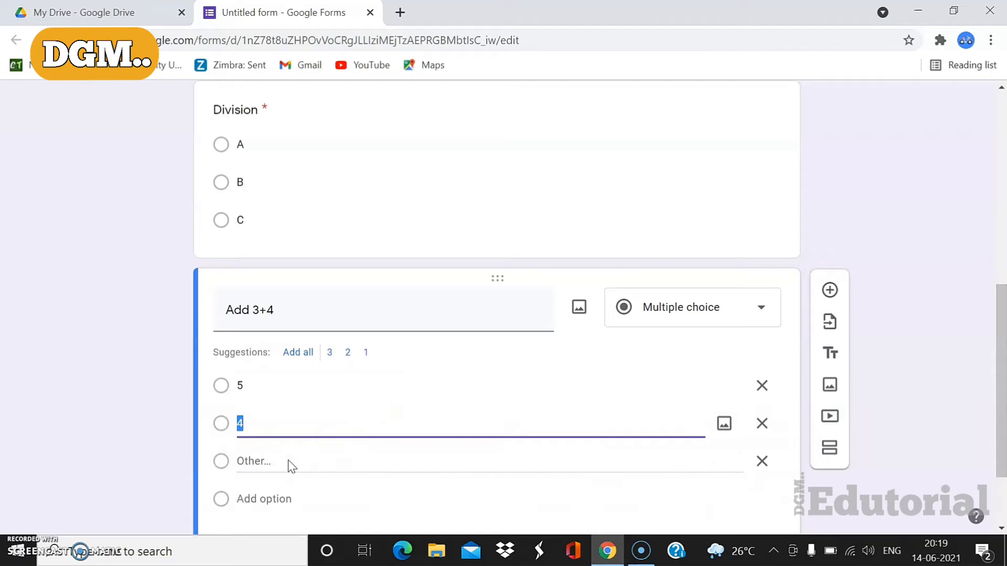
{"action": "type", "text": "6"}
{"action": "left_click", "coordinate": [274, 496]}
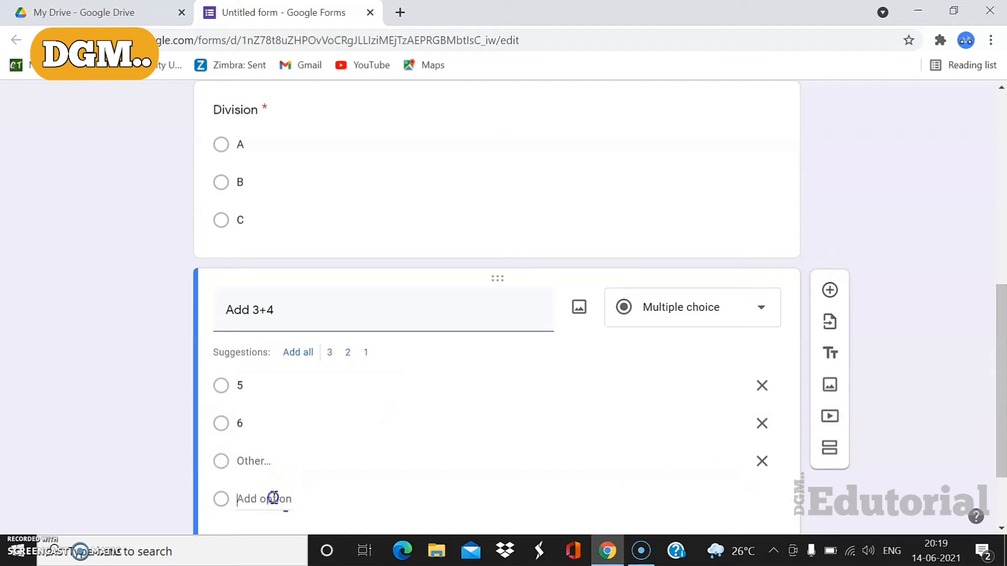
{"action": "type", "text": "7"}
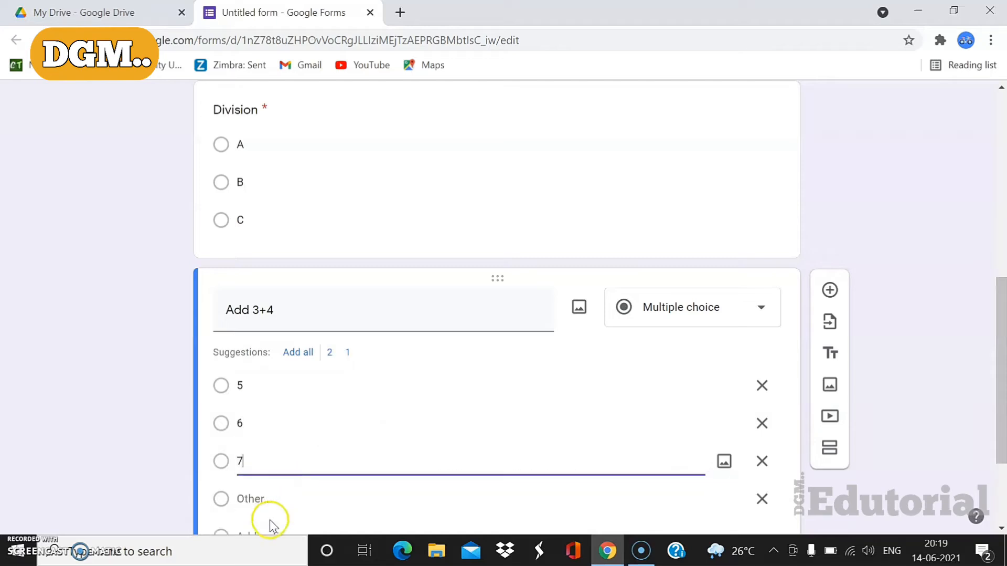
{"action": "left_click_drag", "start_coordinate": [1001, 396], "coordinate": [993, 467]}
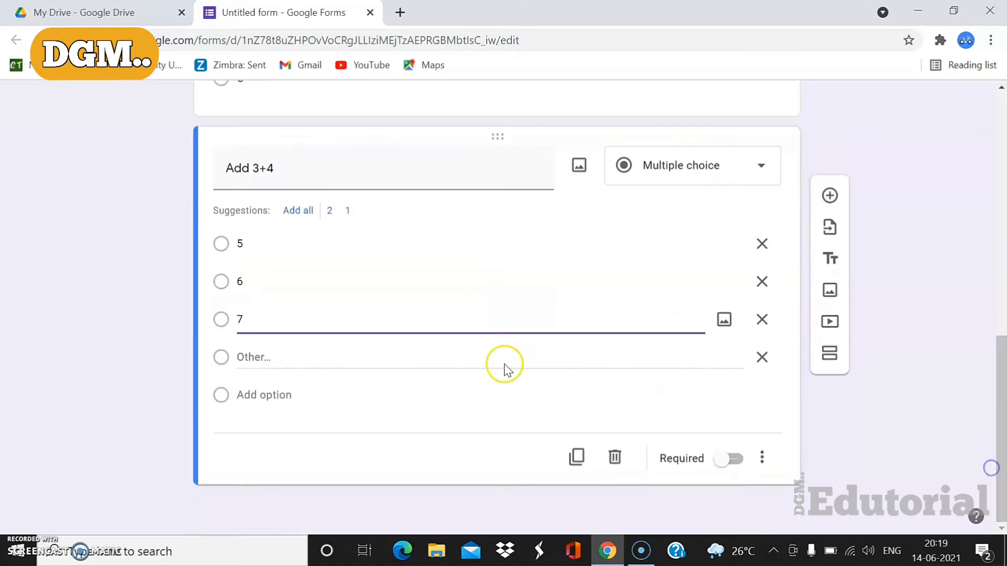
{"action": "left_click", "coordinate": [241, 394]}
{"action": "type", "text": "8"}
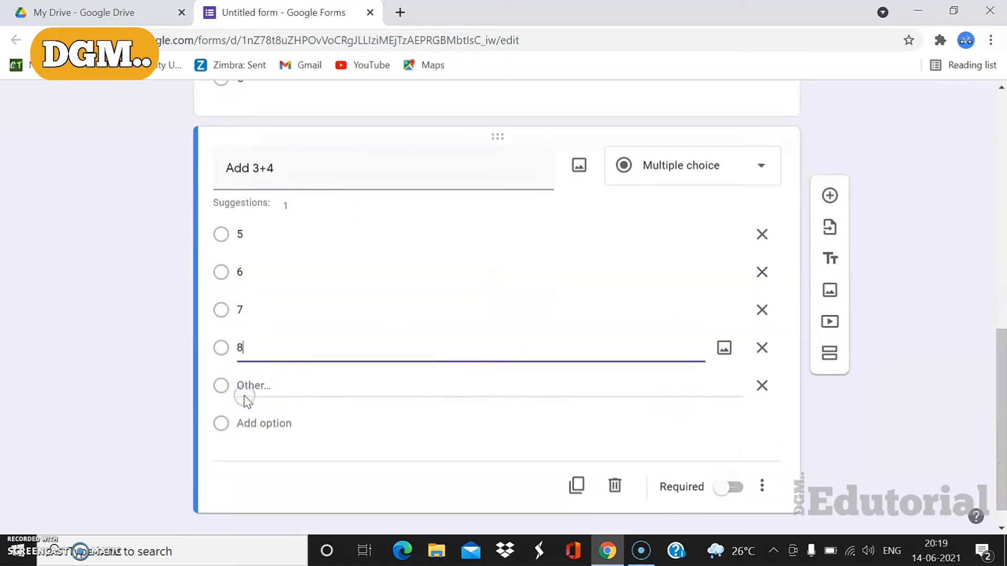
{"action": "left_click", "coordinate": [763, 386]}
{"action": "left_click", "coordinate": [733, 462]}
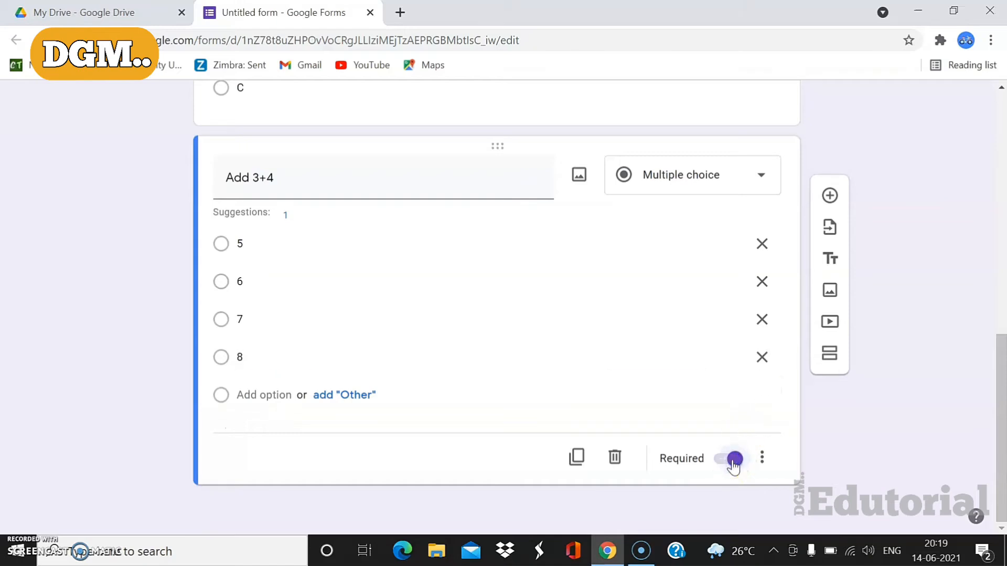
- Add a multiple-choice question "Add 12+13" below the "Add 3+4" question, with 22 as its first option
{"action": "left_click", "coordinate": [830, 194]}
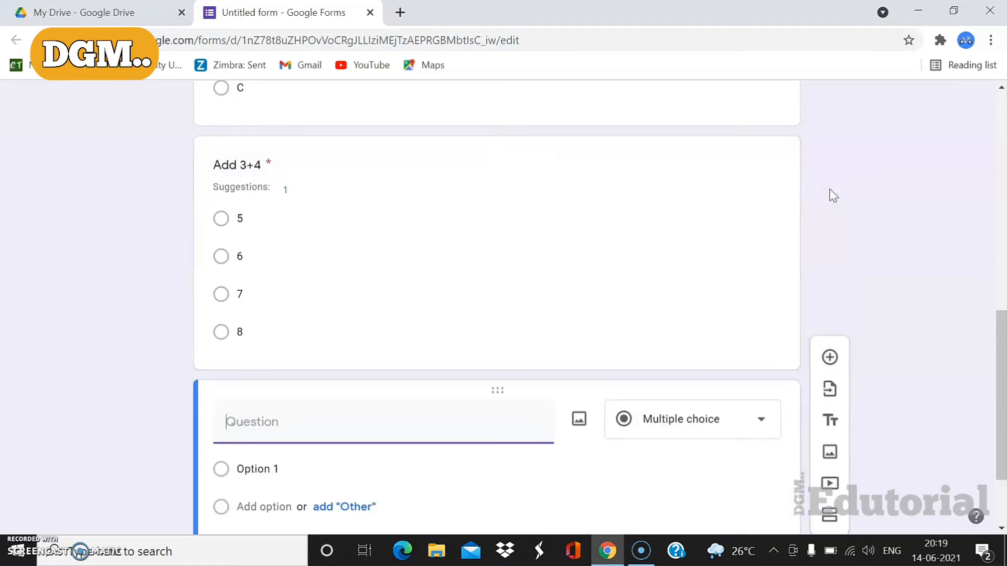
{"action": "type", "text": "Add 12+13"}
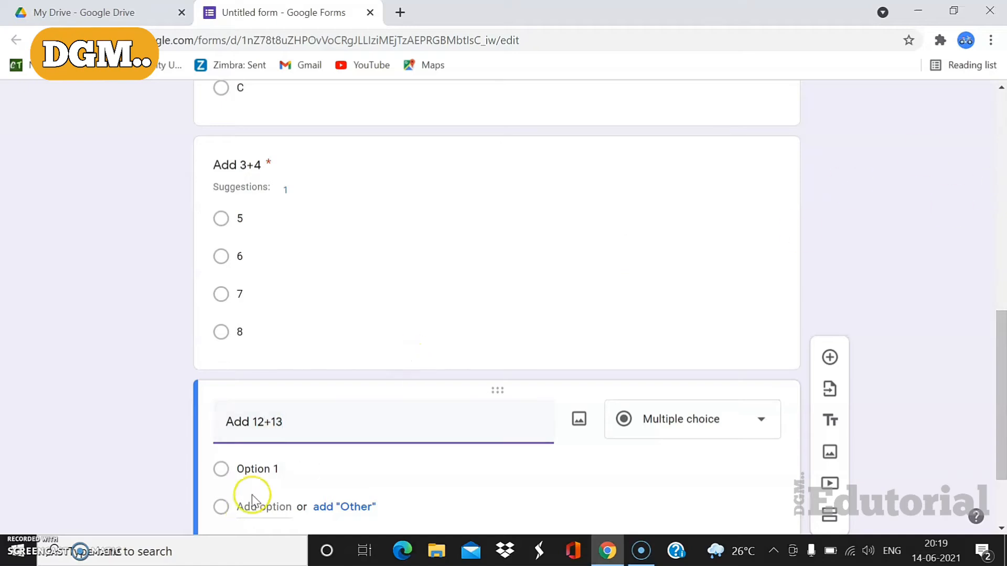
{"action": "left_click", "coordinate": [266, 467]}
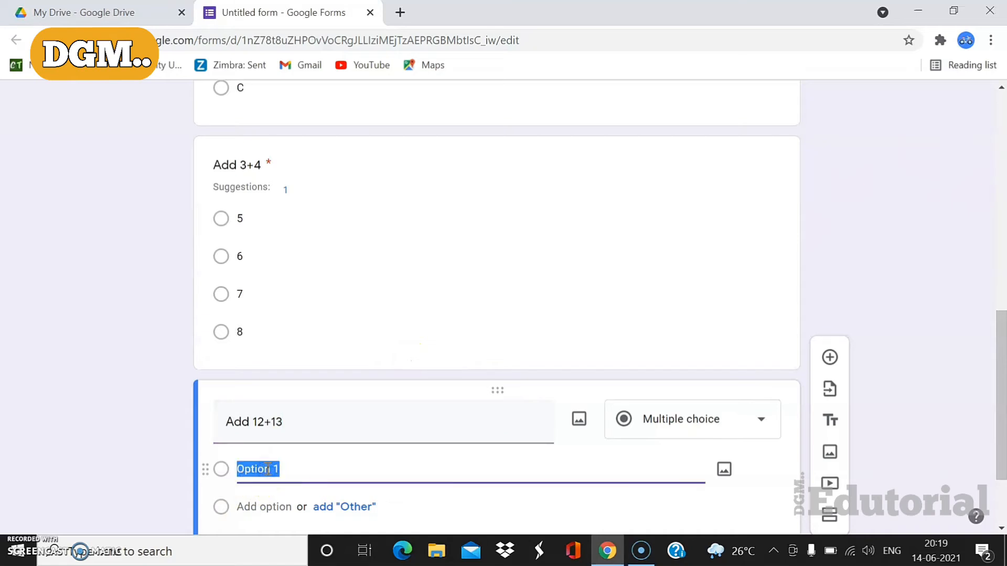
{"action": "type", "text": "22"}
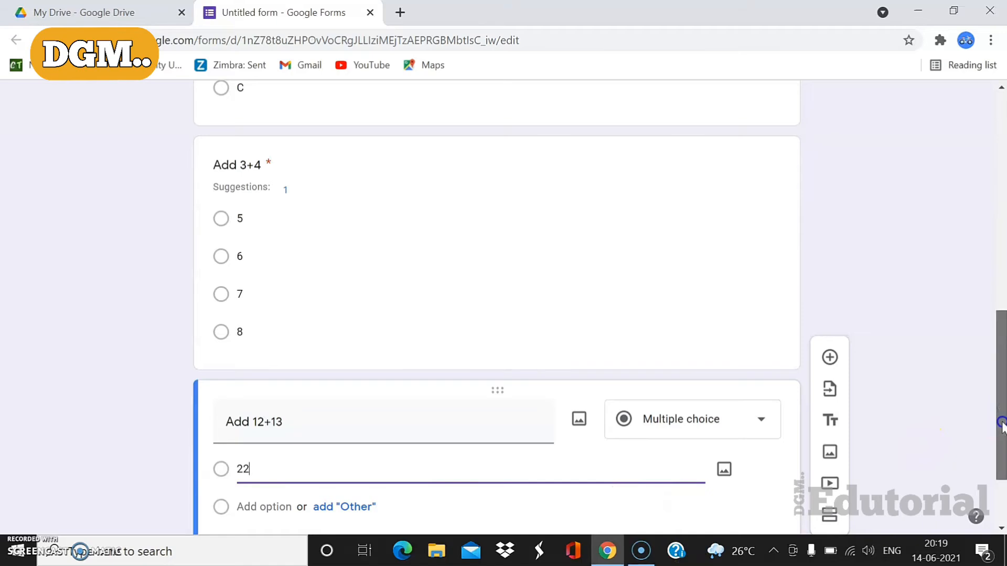
- Add the options 25, 23 and 24 to the "Add 12+13" question, leave out "Other", and make it required
{"action": "left_click_drag", "start_coordinate": [1001, 420], "coordinate": [1001, 460]}
{"action": "left_click", "coordinate": [354, 394]}
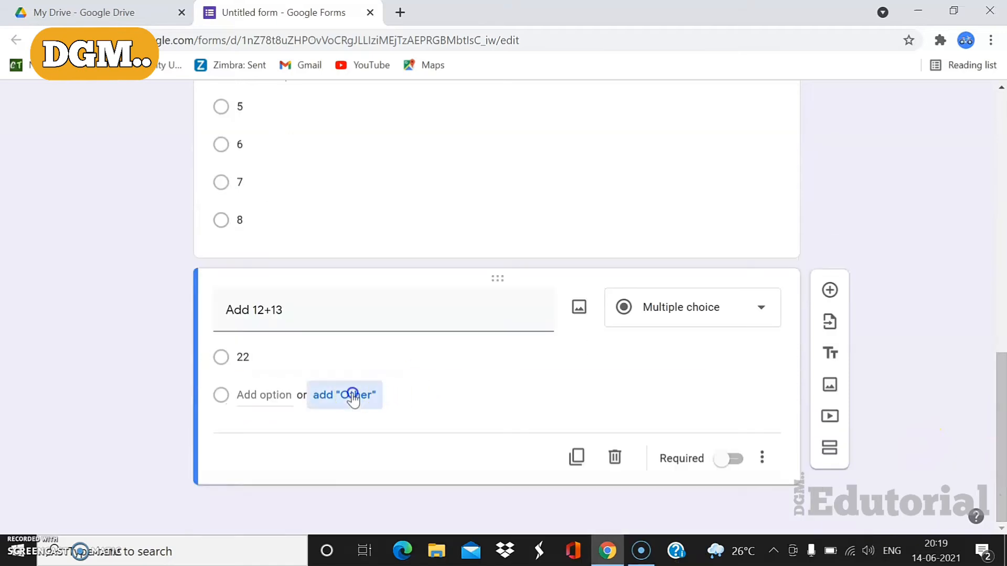
{"action": "left_click", "coordinate": [290, 432]}
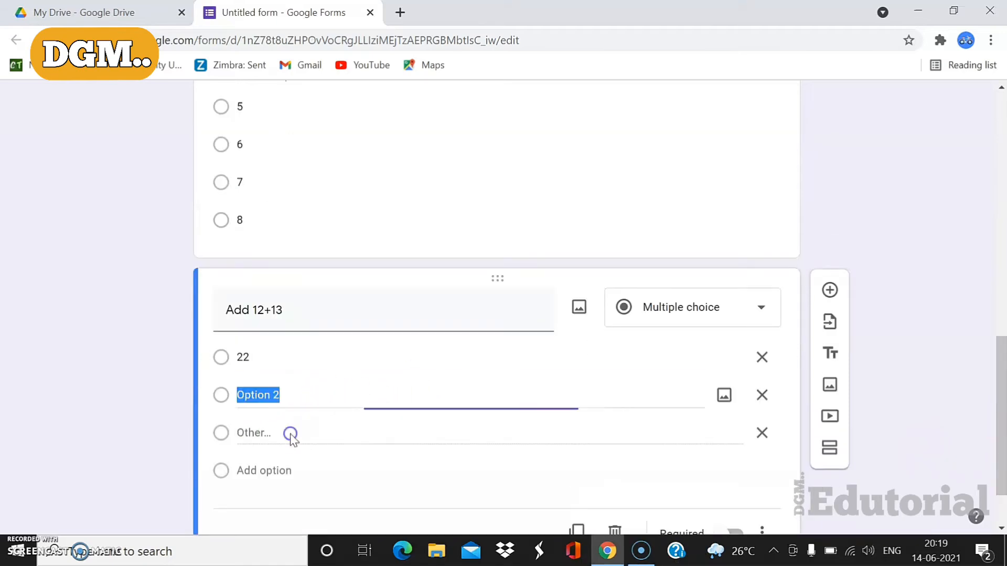
{"action": "type", "text": "25"}
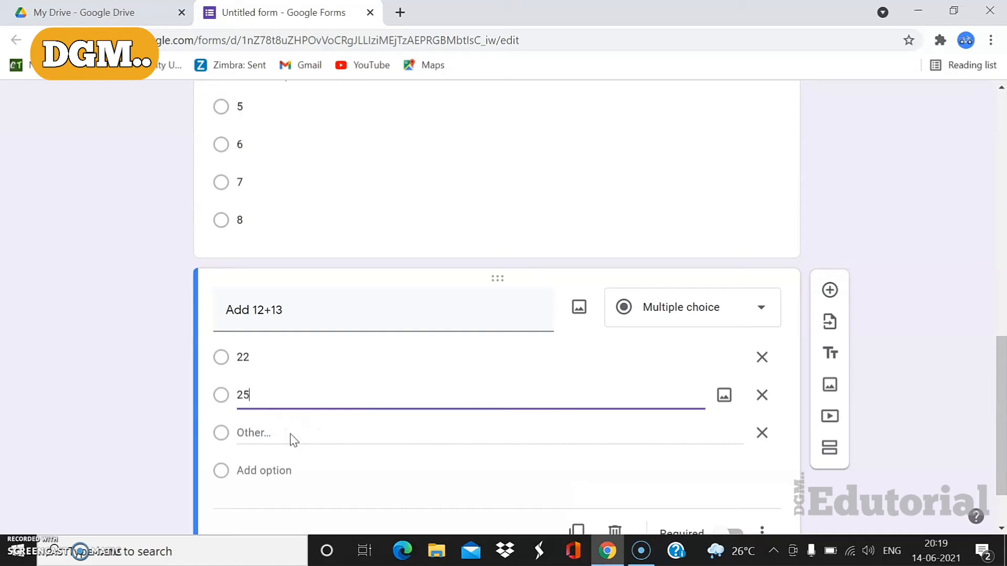
{"action": "left_click", "coordinate": [275, 469]}
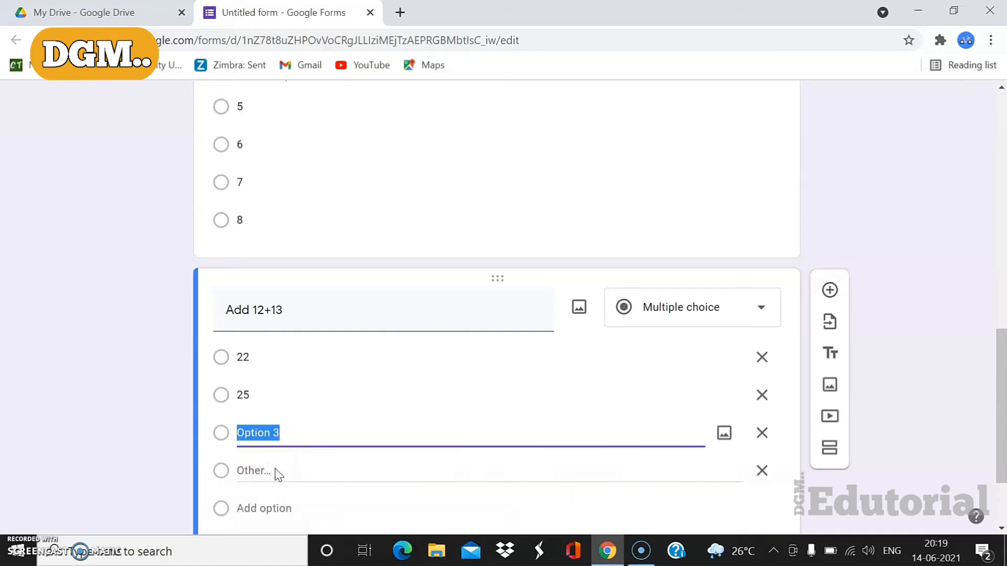
{"action": "type", "text": "23"}
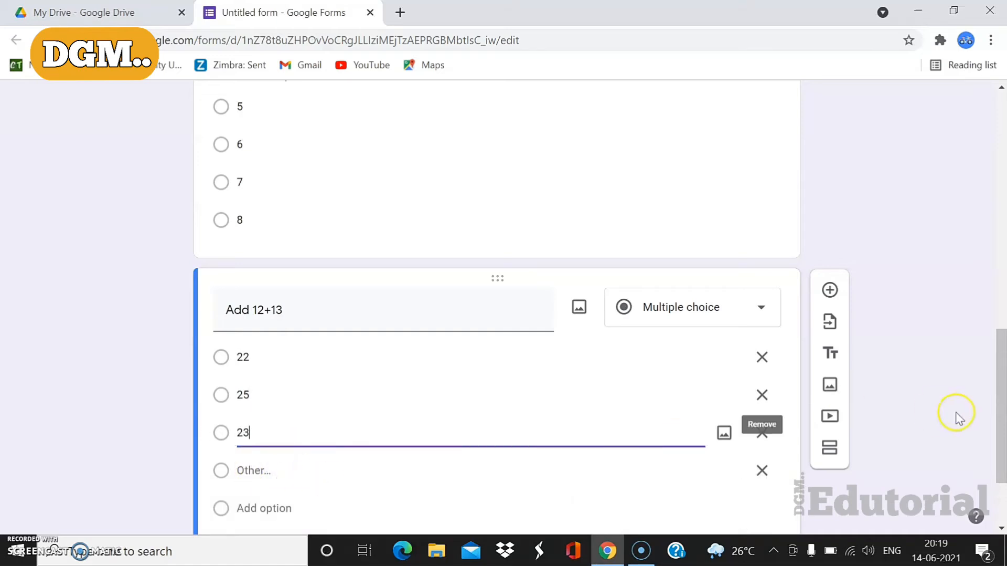
{"action": "left_click_drag", "start_coordinate": [1001, 415], "coordinate": [1002, 462]}
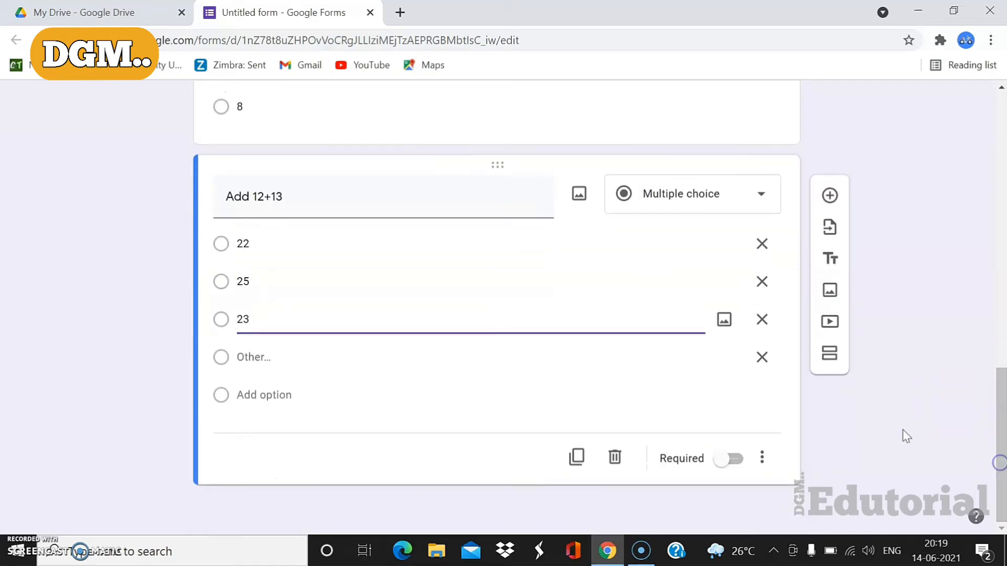
{"action": "left_click", "coordinate": [252, 393]}
{"action": "type", "text": "24"}
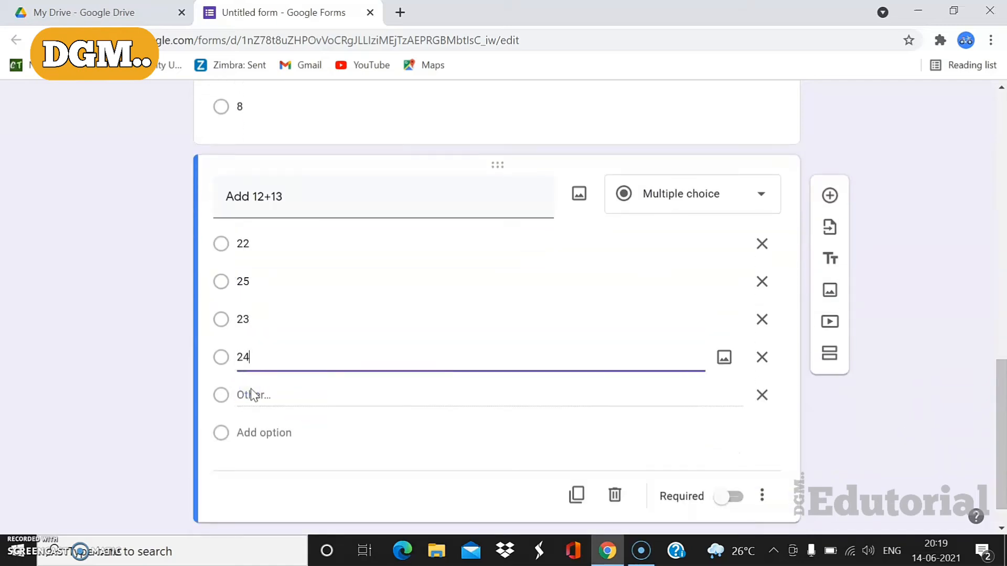
{"action": "left_click", "coordinate": [763, 396]}
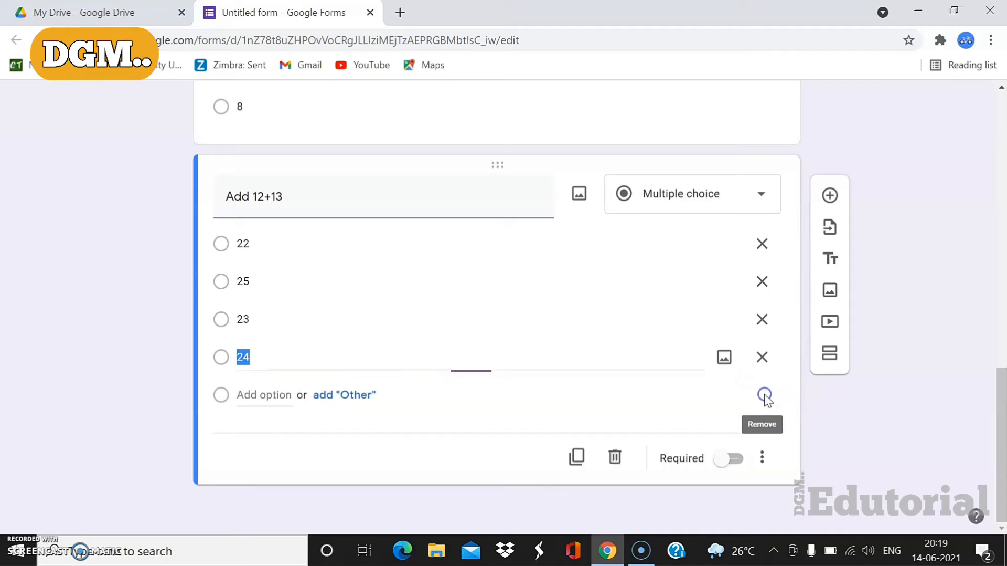
{"action": "left_click", "coordinate": [722, 463]}
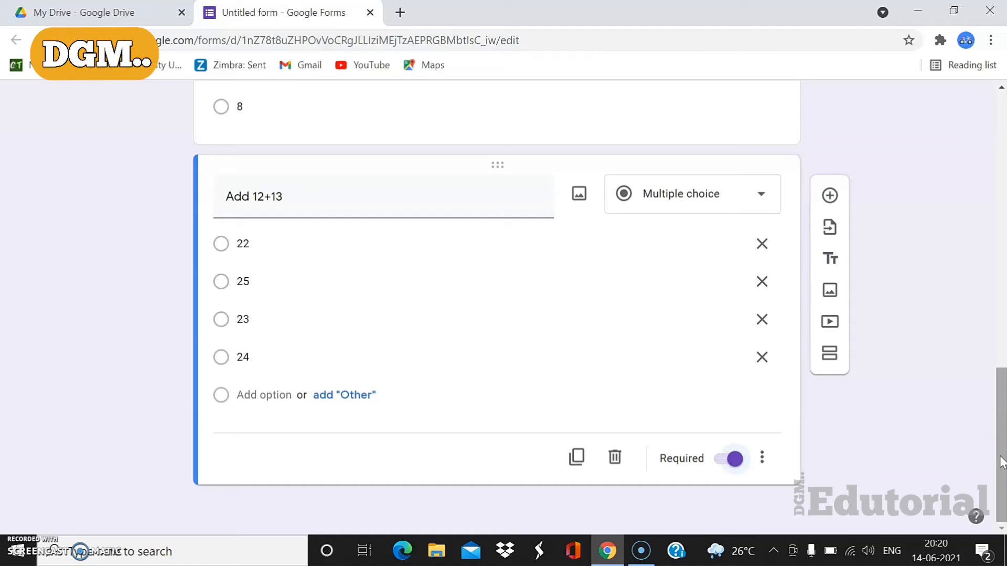
- Add a question saying a named boy goes to a shop and bought 5 eggs and 3 bananas, with "How many items did he buy?" on a new line
{"action": "left_click", "coordinate": [830, 195]}
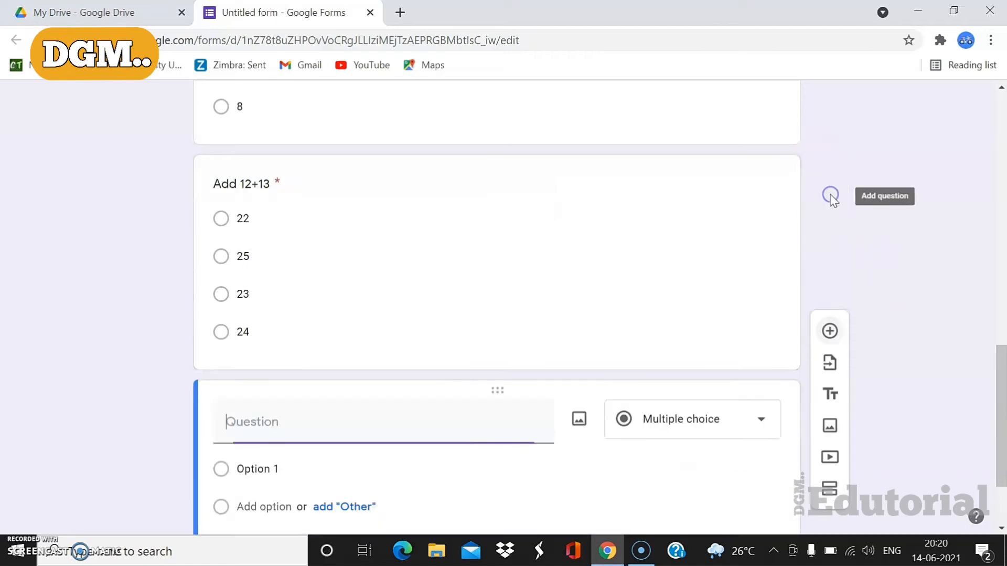
{"action": "left_click", "coordinate": [303, 414]}
{"action": "type", "text": "Ra"}
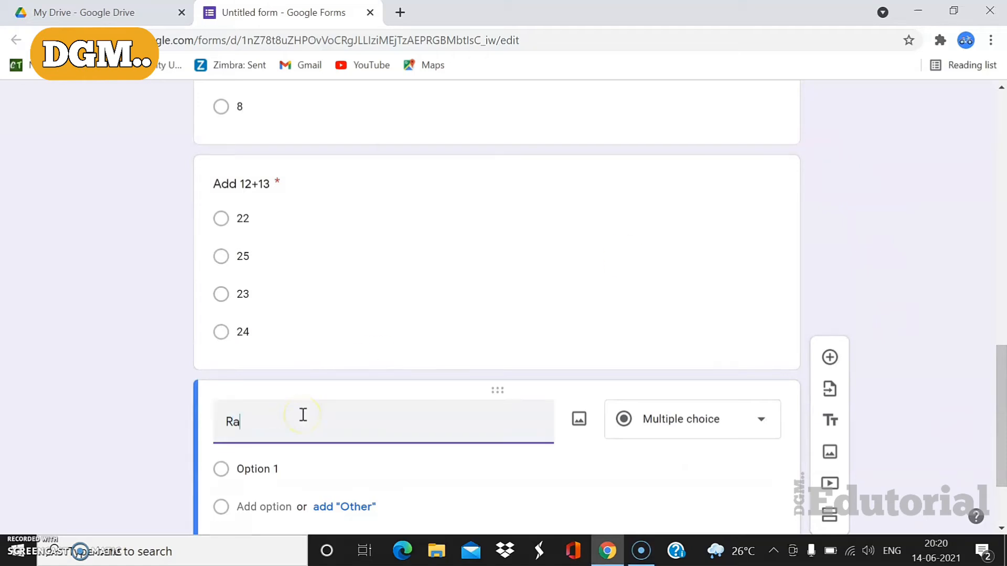
{"action": "type", "text": "vi goes to a shop and b"}
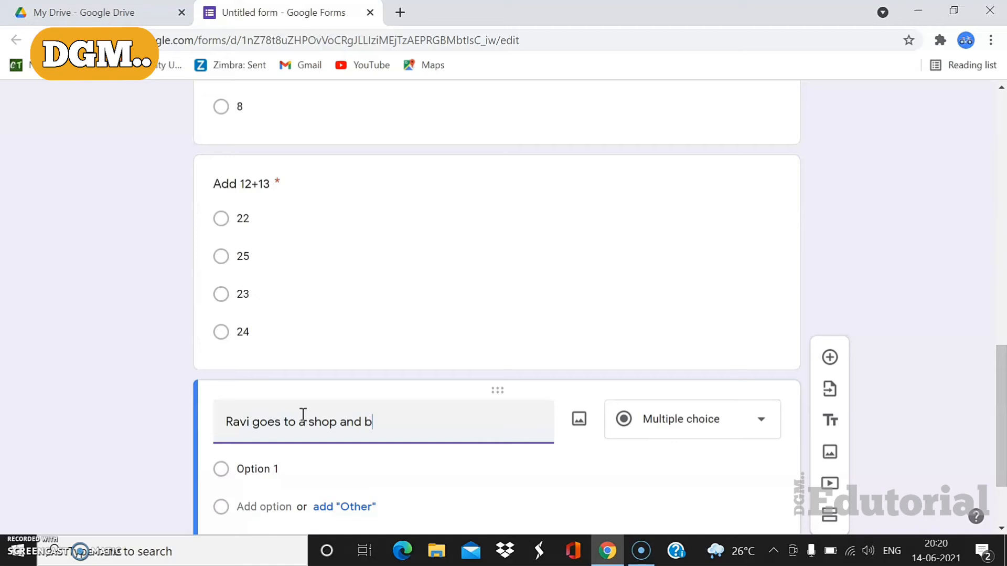
{"action": "type", "text": "ought 5 eggs and 3"}
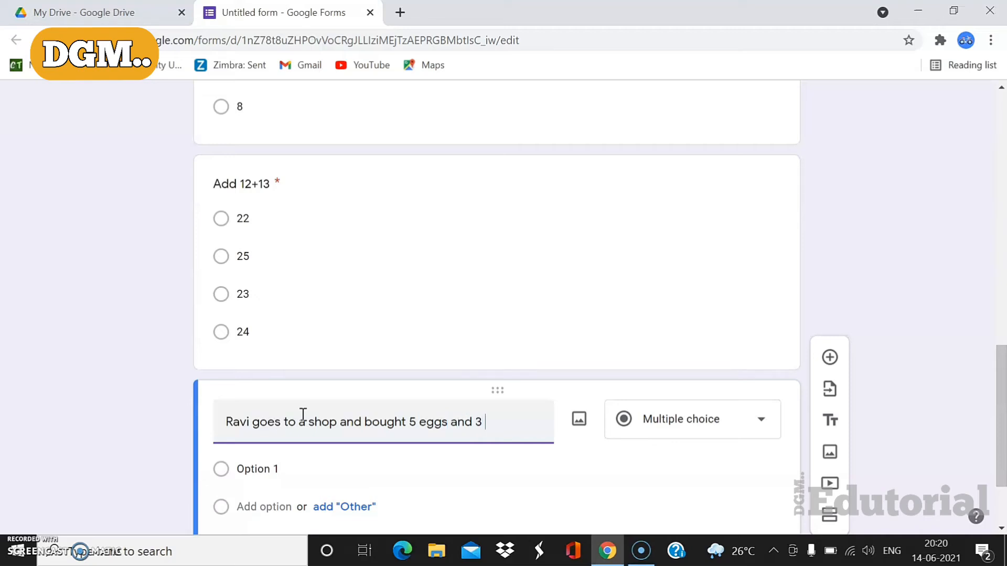
{"action": "type", "text": " bananas."}
{"action": "key", "text": "Return"}
{"action": "type", "text": "How"}
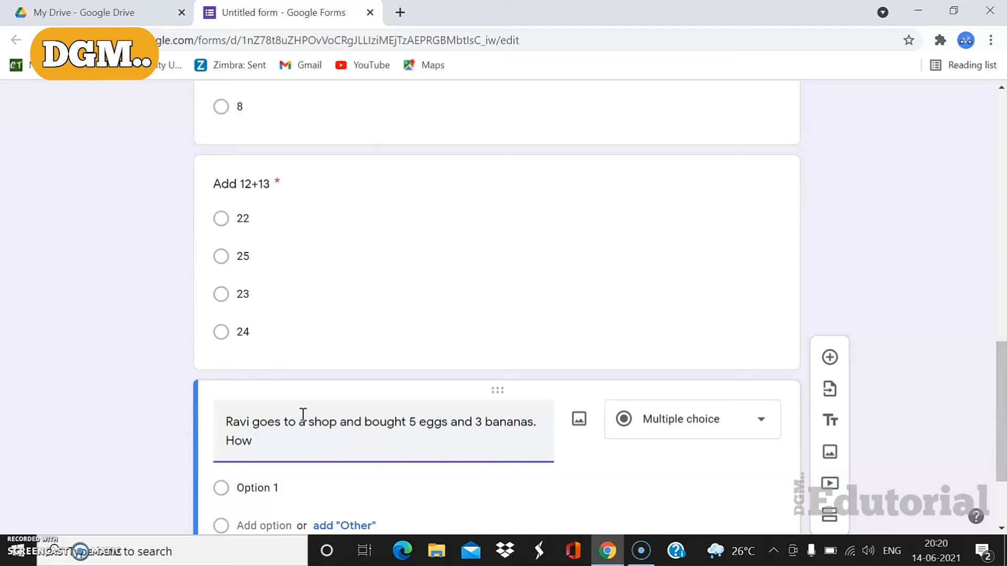
{"action": "type", "text": " many iy"}
{"action": "key", "text": "BackSpace"}
{"action": "type", "text": "tems did"}
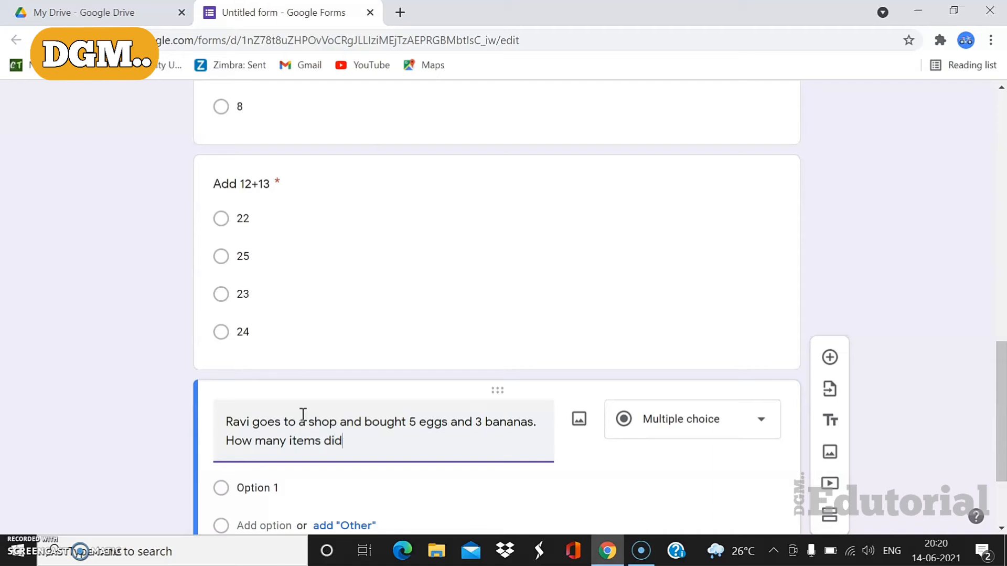
{"action": "type", "text": " he buy?"}
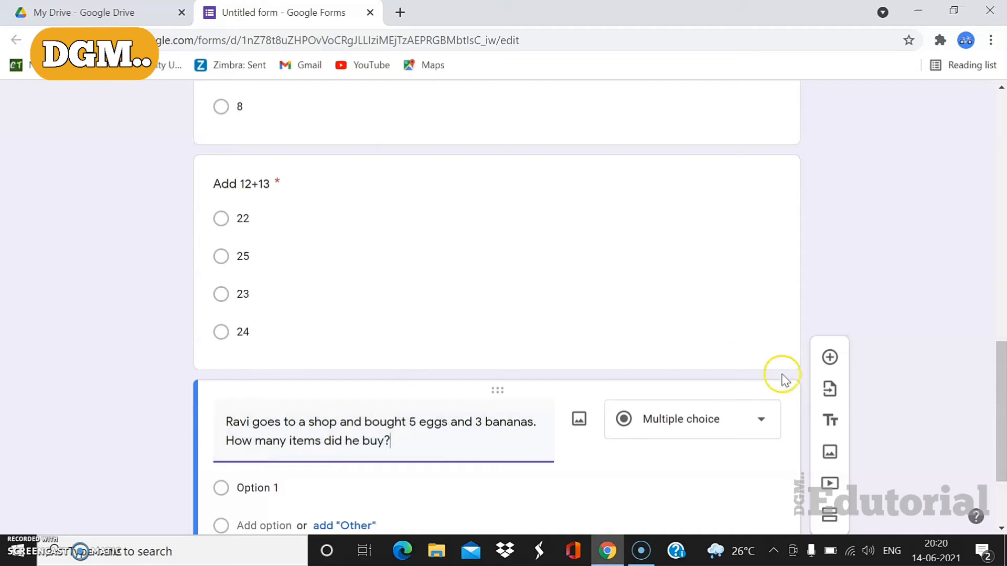
- Set the eggs and bananas question's type to Short answer
{"action": "left_click_drag", "start_coordinate": [1000, 397], "coordinate": [1000, 438]}
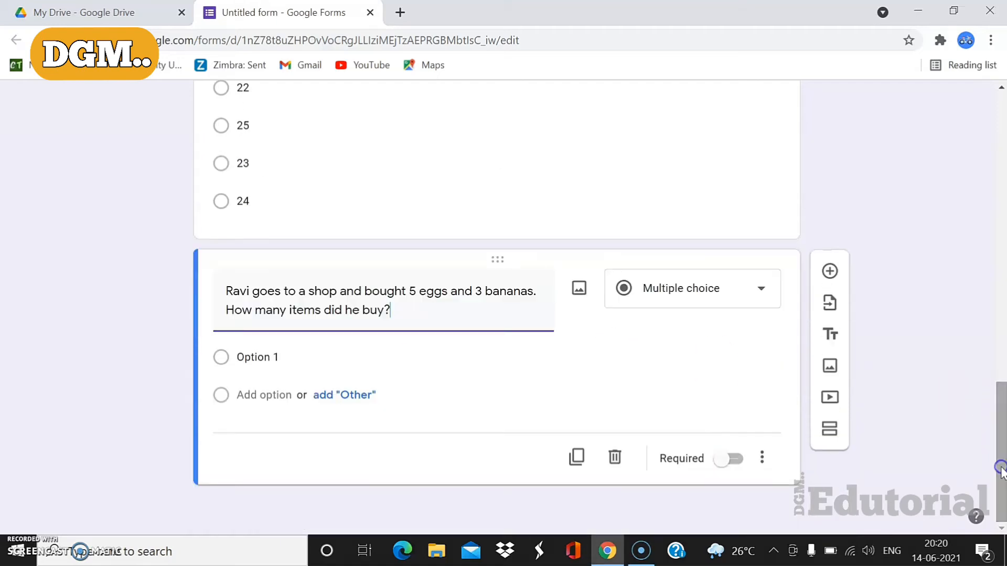
{"action": "left_click", "coordinate": [760, 289]}
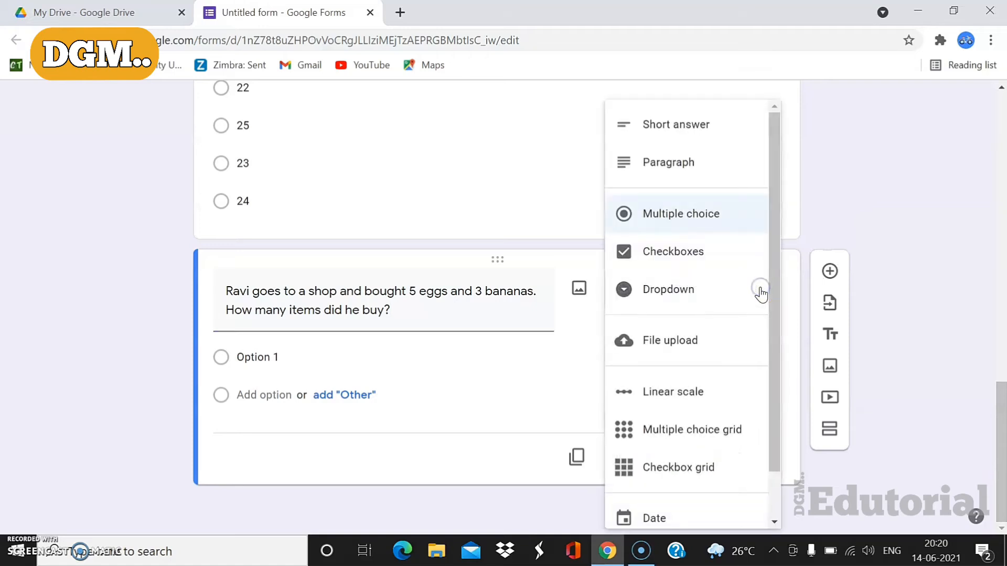
{"action": "left_click", "coordinate": [692, 128]}
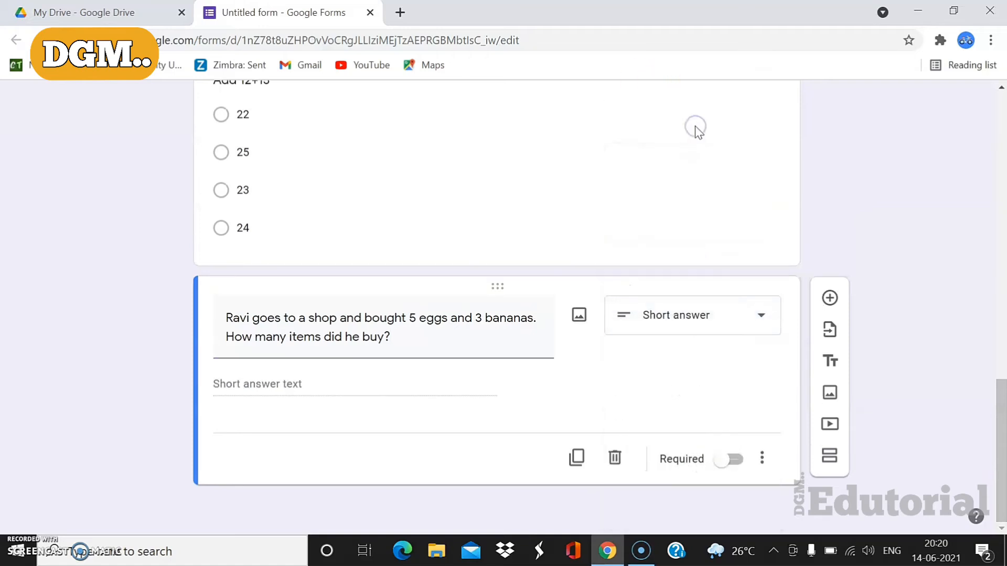